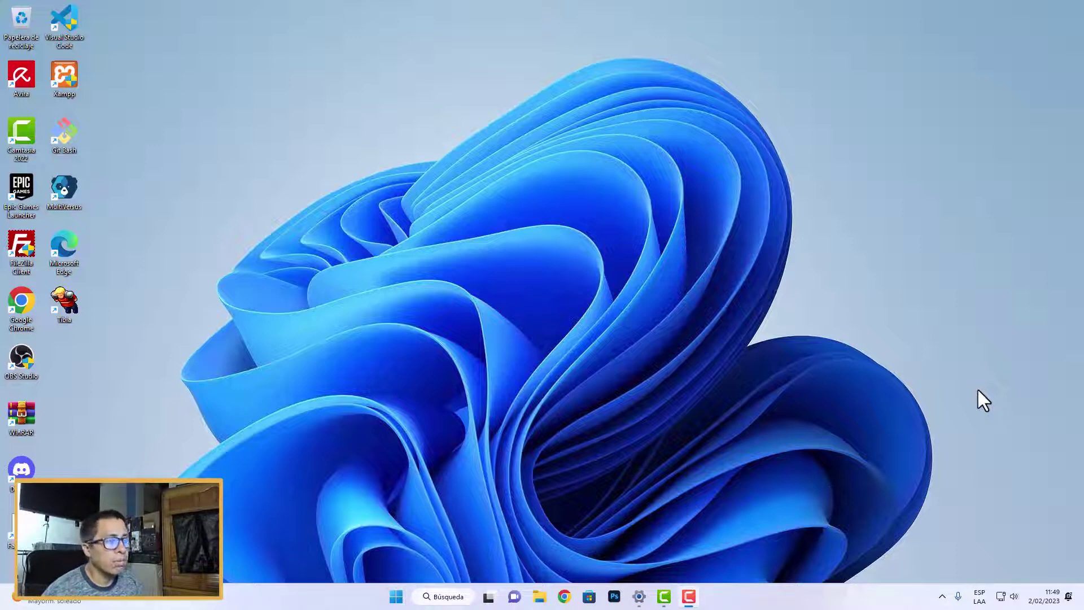
# Step: Bring up the Discord window running in the background and open the Nube Colectiva Digital server
pyautogui.click(942, 596)
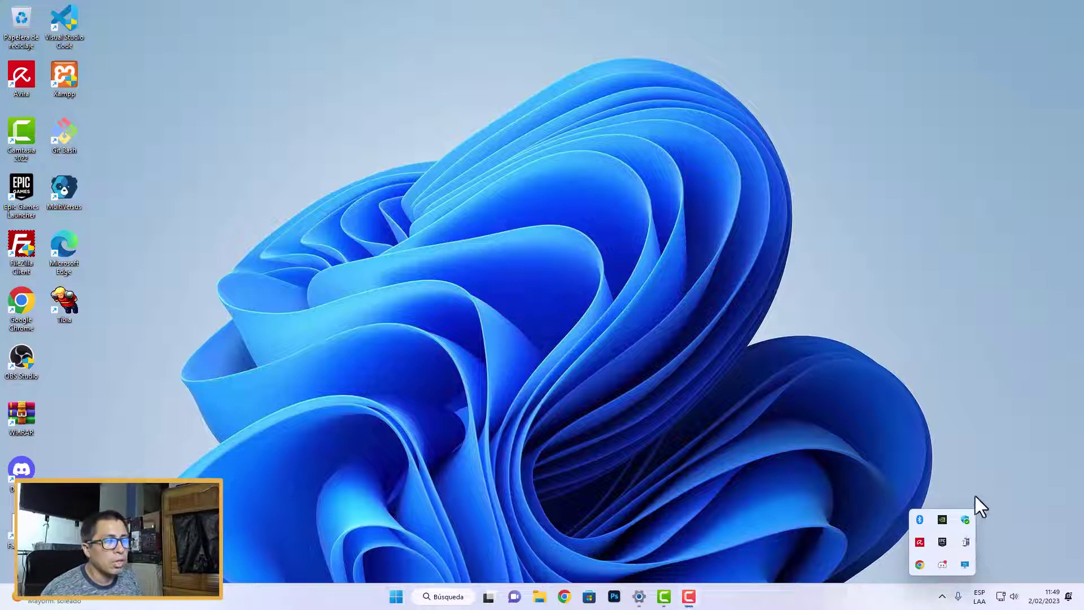
pyautogui.click(942, 564)
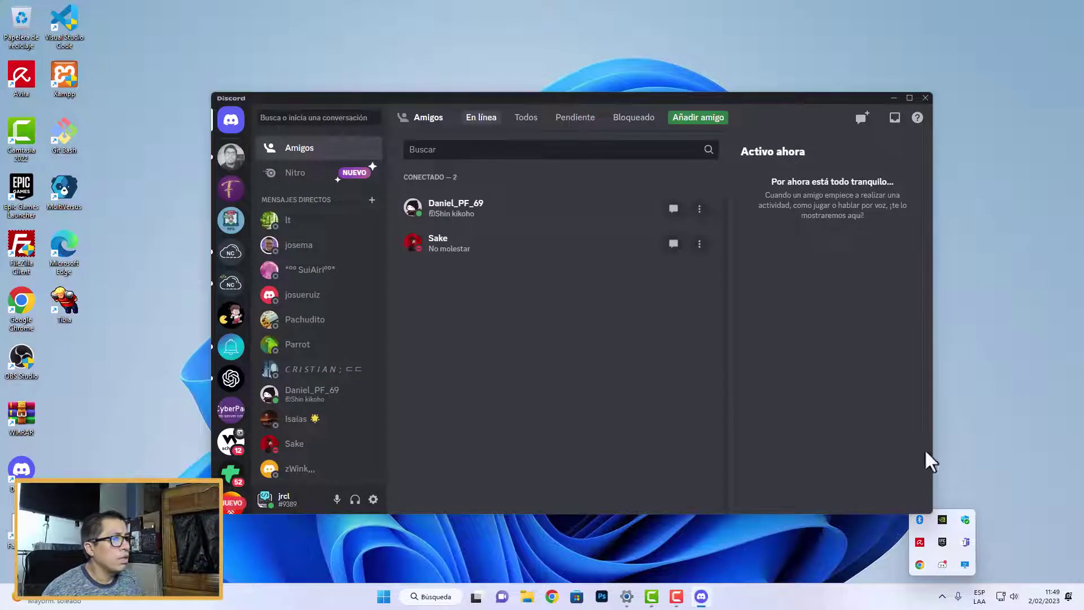
pyautogui.click(941, 598)
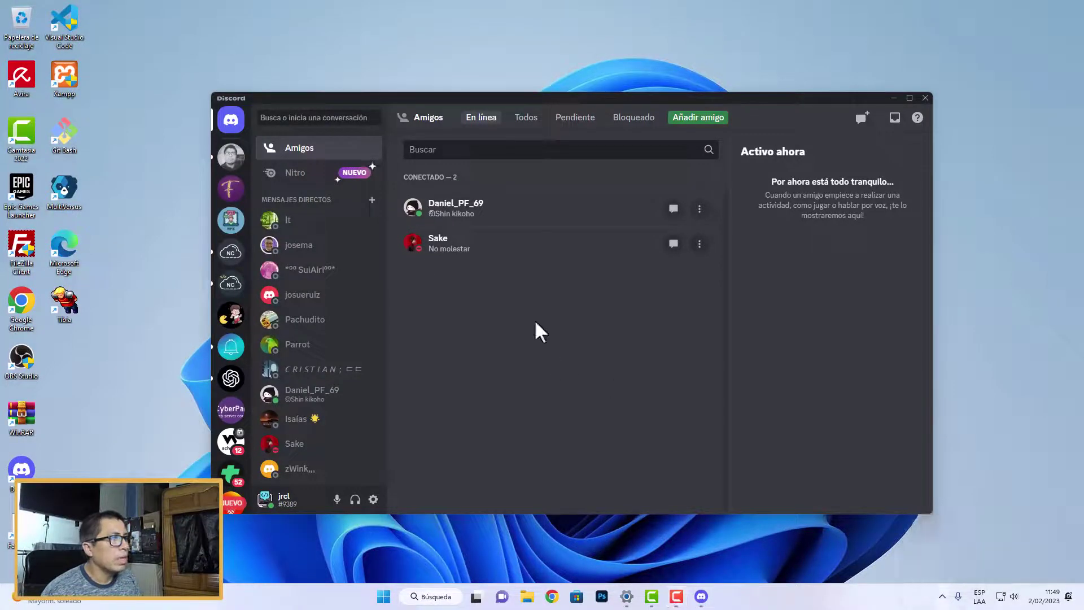
pyautogui.moveTo(465, 100); pyautogui.dragTo(420, 85)
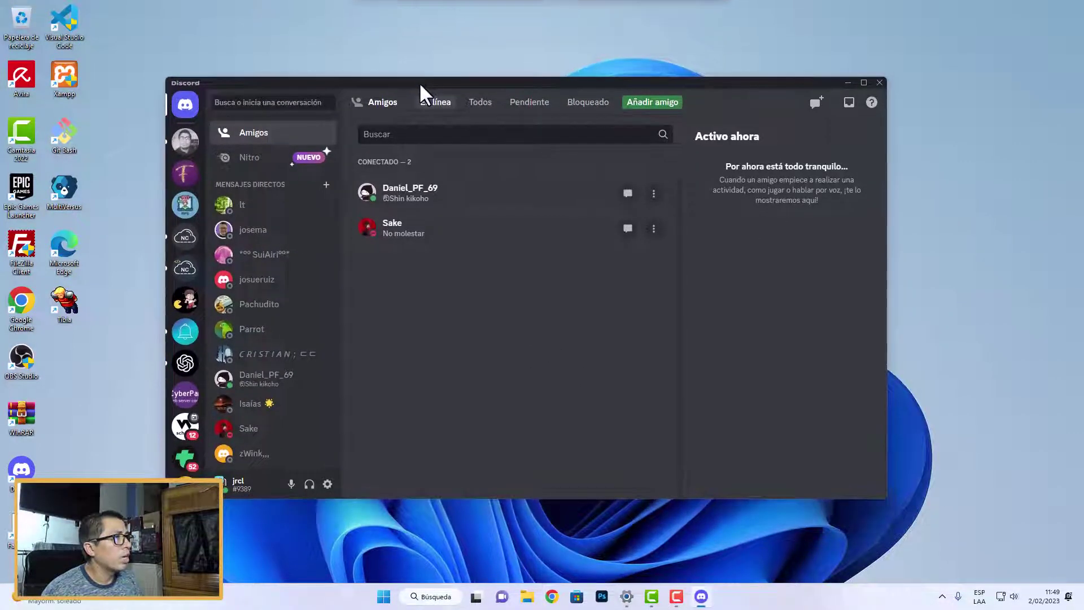
pyautogui.click(184, 237)
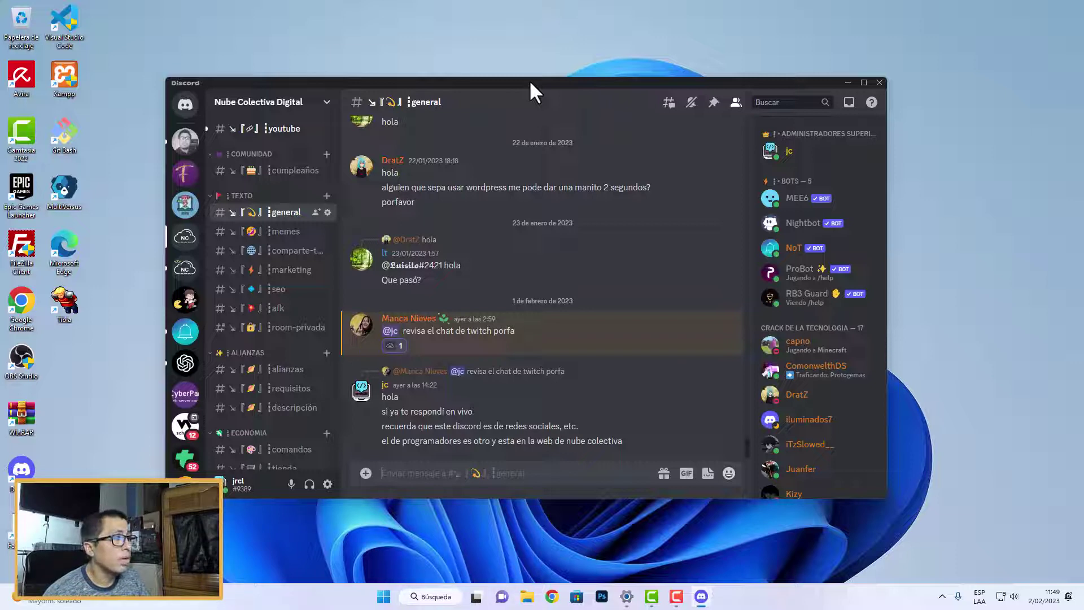
pyautogui.moveTo(530, 83); pyautogui.dragTo(521, 102)
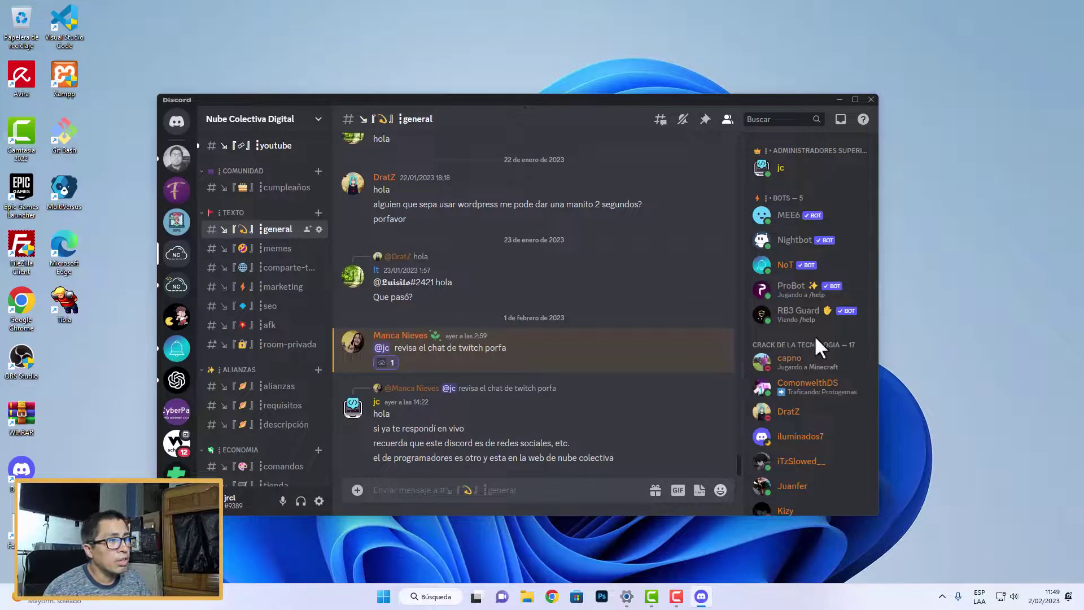
# Step: Examine the actions available for an online member in the server's member list, and dismiss them without applying any
pyautogui.scroll(-2, 836, 322)
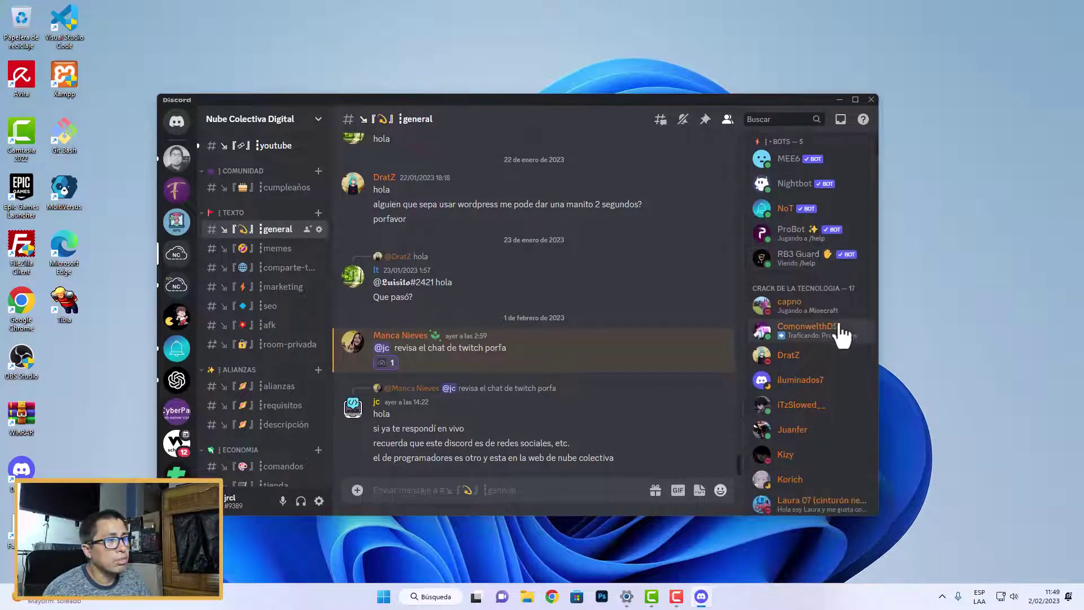
pyautogui.scroll(-2, 848, 346)
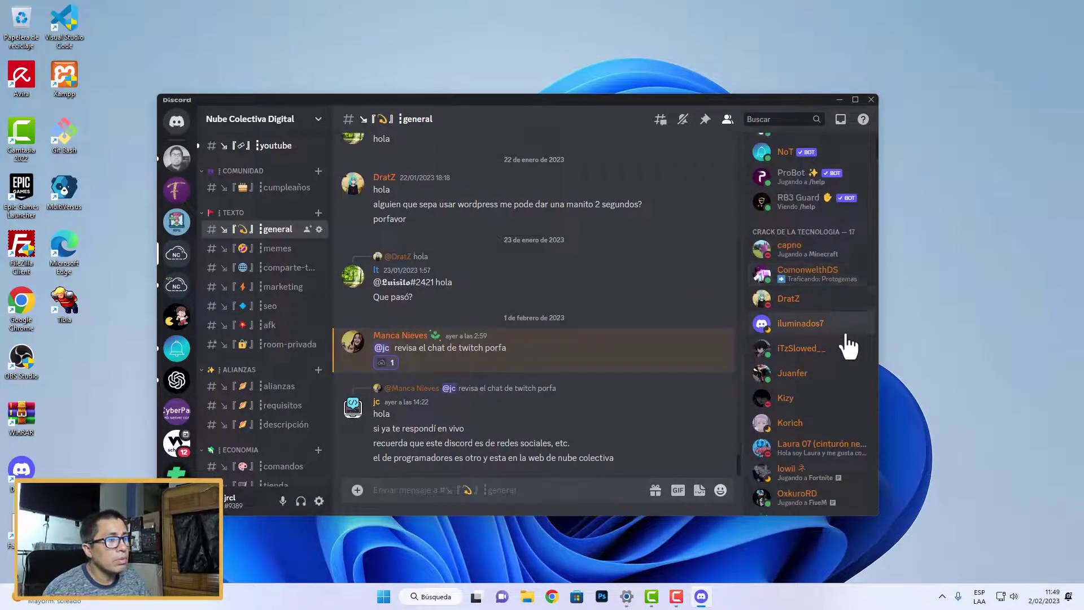
pyautogui.rightClick(801, 338)
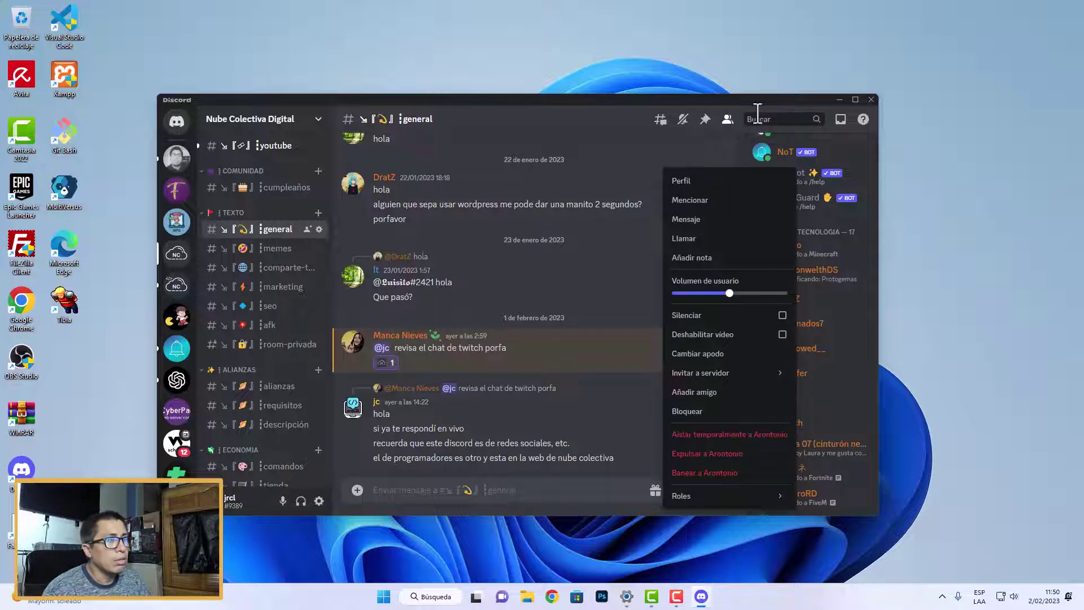
pyautogui.click(654, 149)
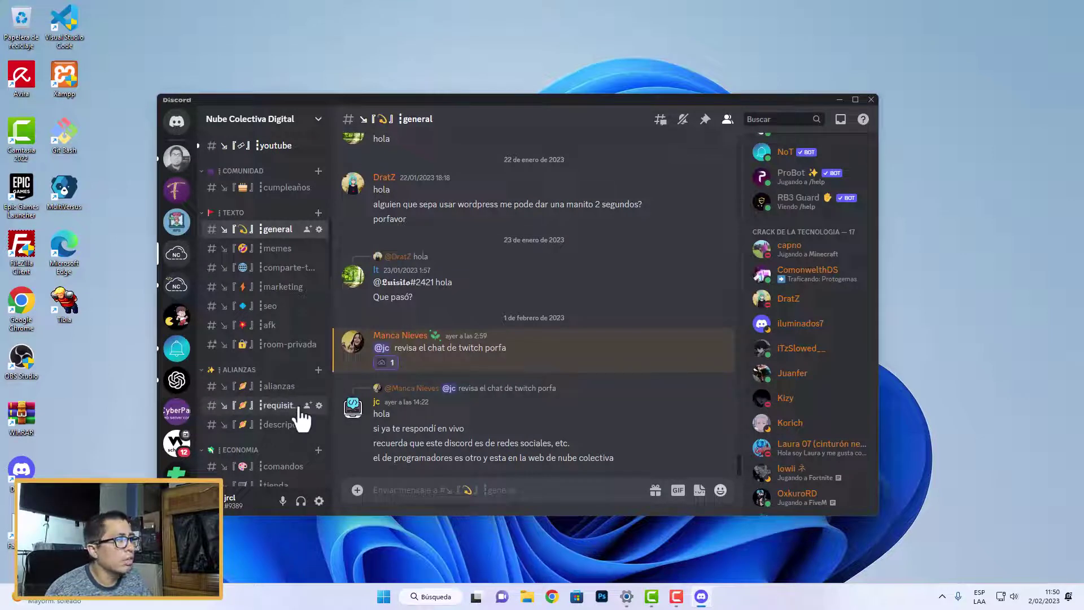
# Step: Look through the server's channel categories and open the comparte-tu-servidor channel under TEXTO
pyautogui.scroll(-3, 277, 418)
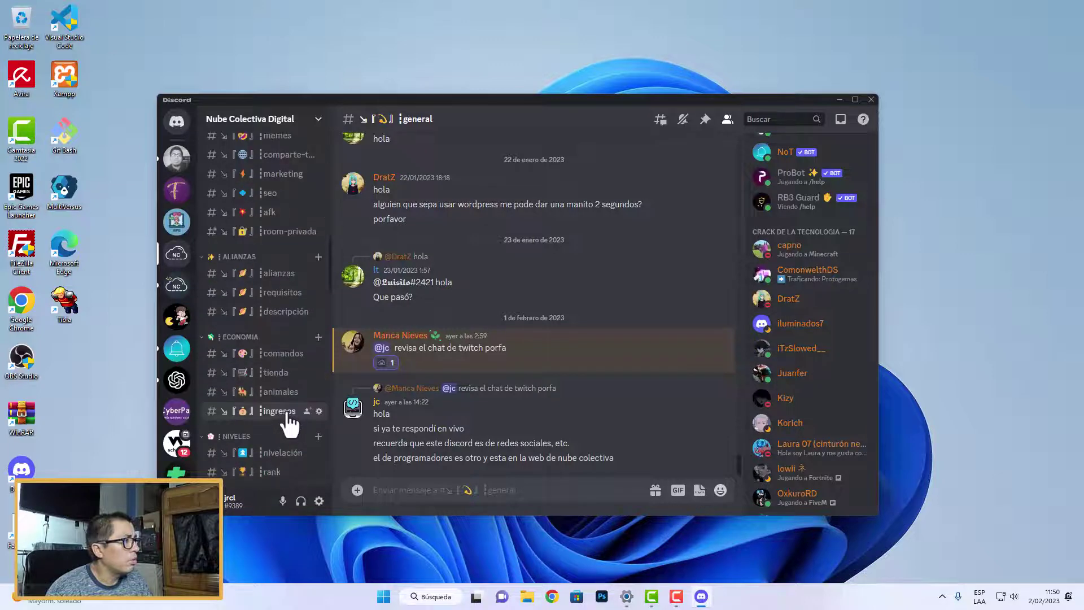
pyautogui.scroll(-6, 291, 420)
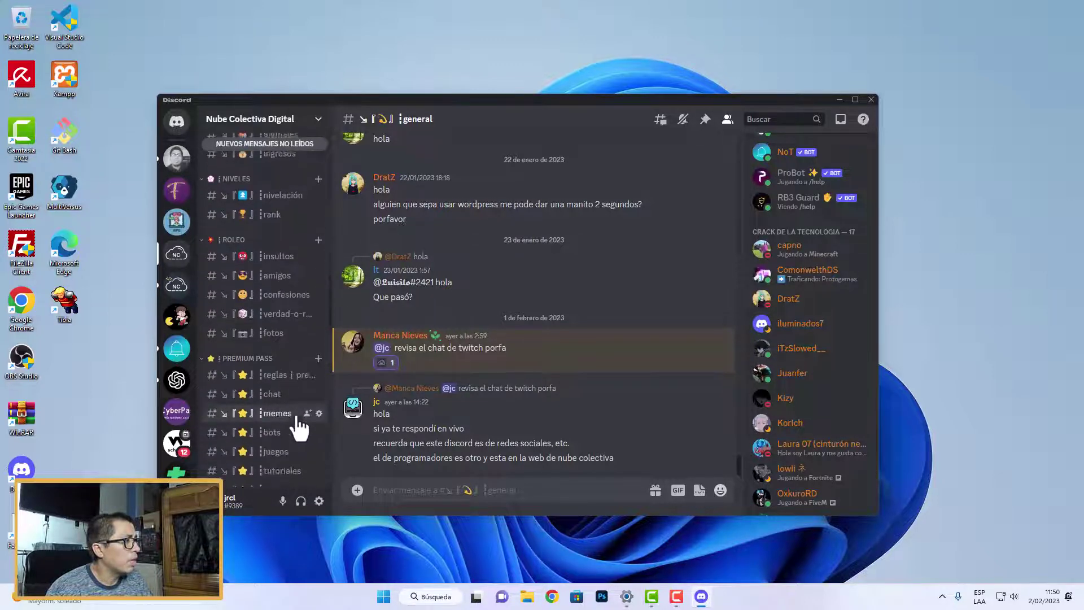
pyautogui.scroll(5, 299, 429)
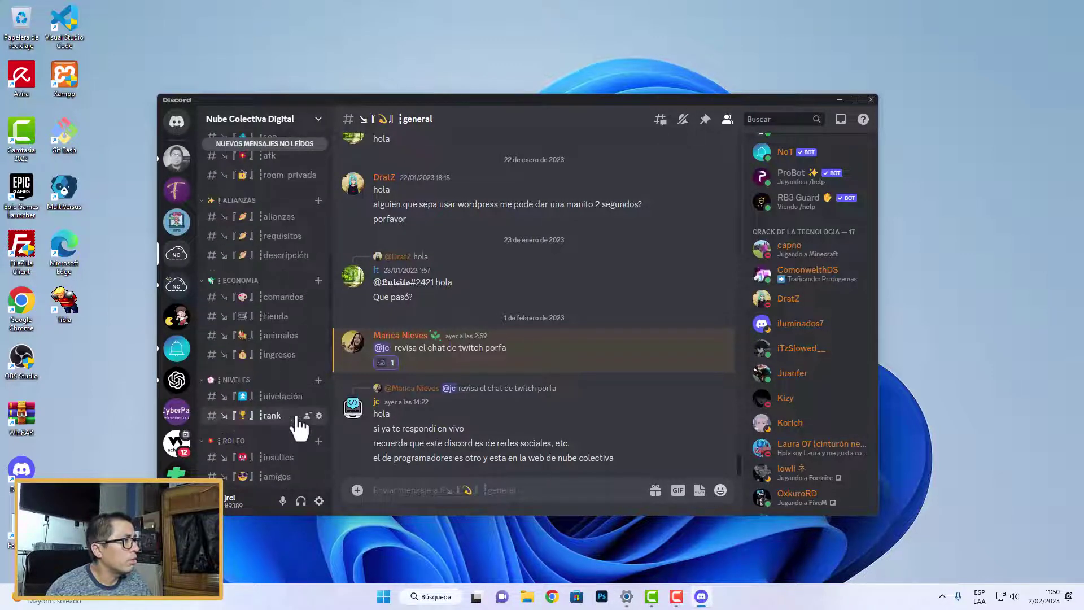
pyautogui.scroll(5, 299, 429)
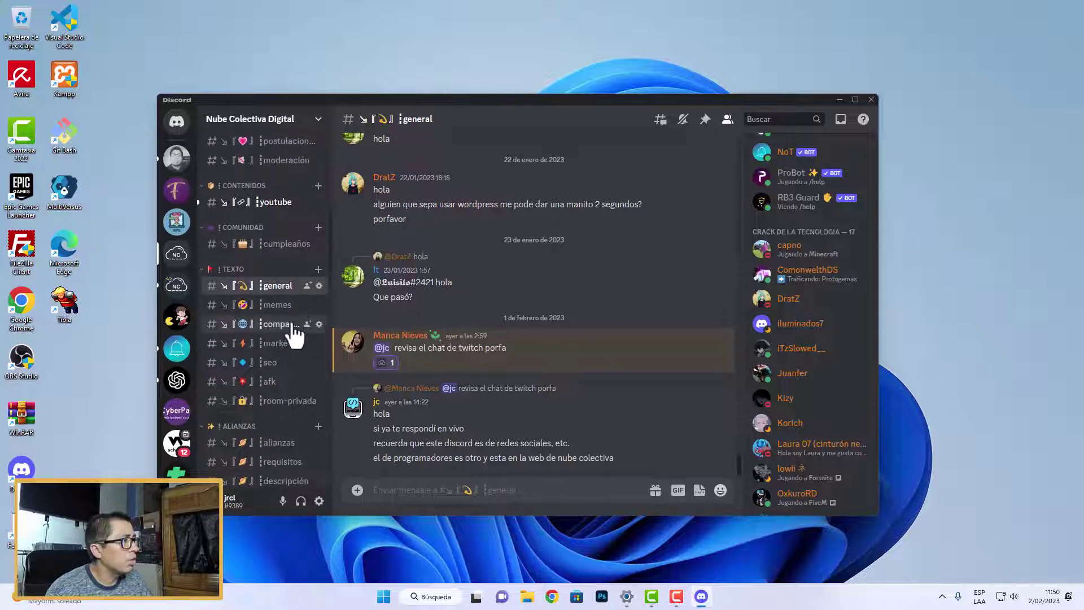
pyautogui.click(293, 328)
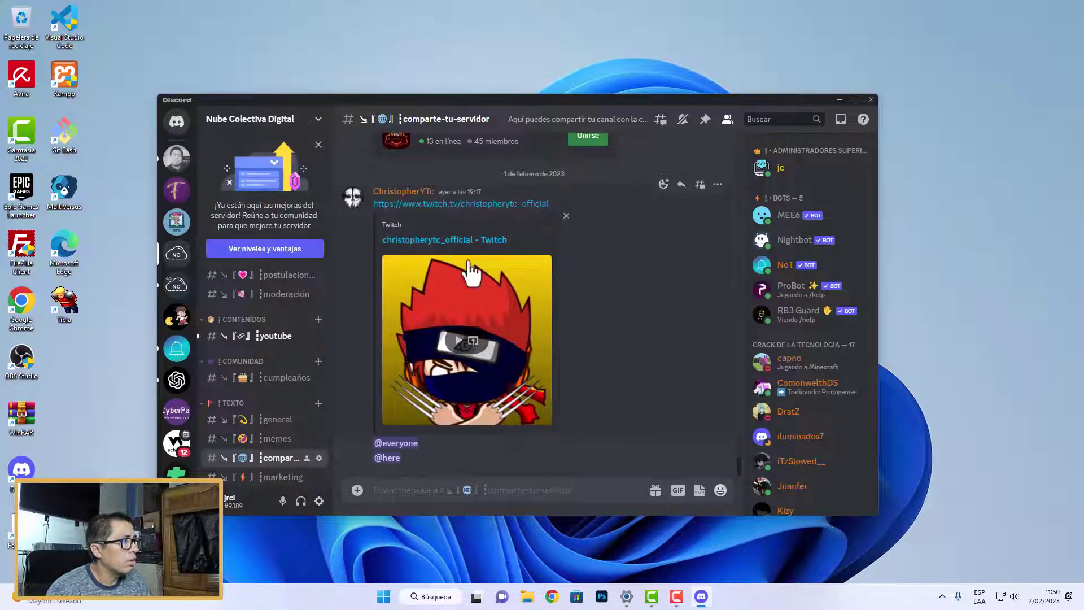
# Step: Look over the channels in the ADMINISTRADORES category and open the general channel under TEXTO
pyautogui.scroll(4, 288, 384)
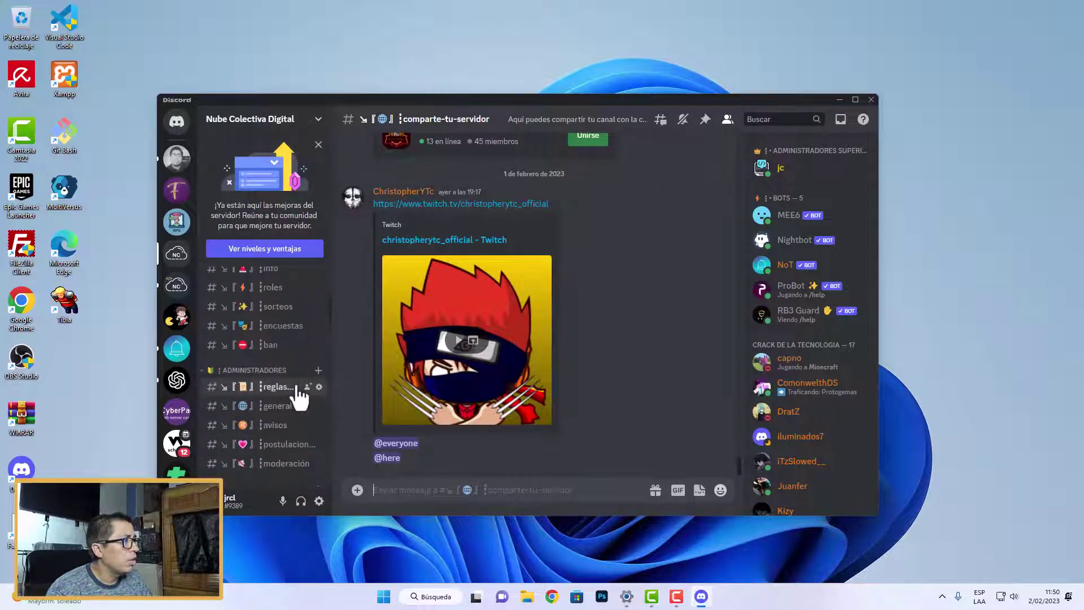
pyautogui.scroll(-2, 299, 395)
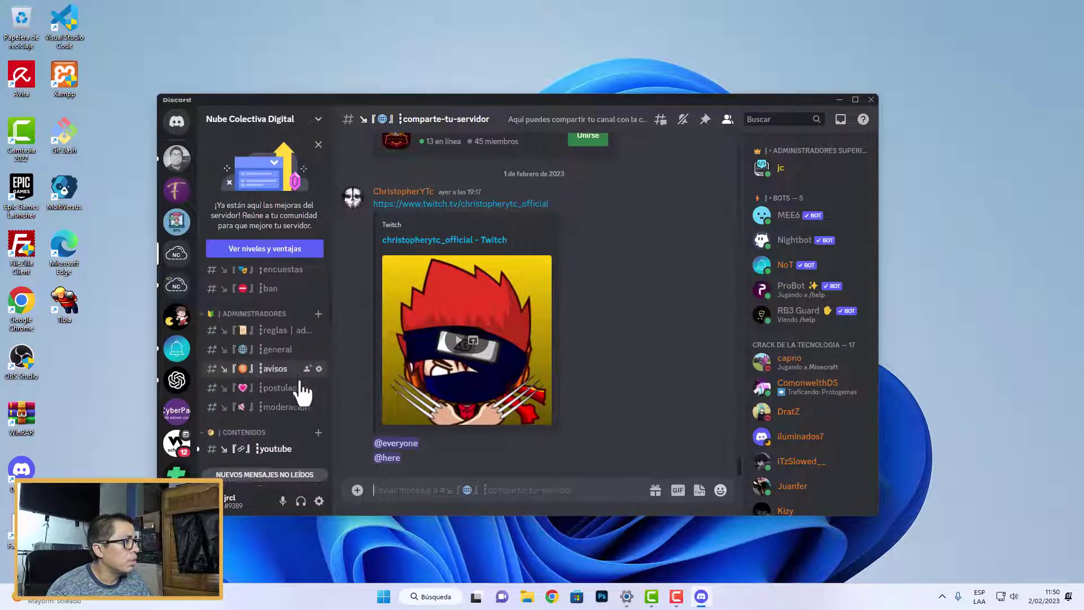
pyautogui.scroll(-4, 302, 392)
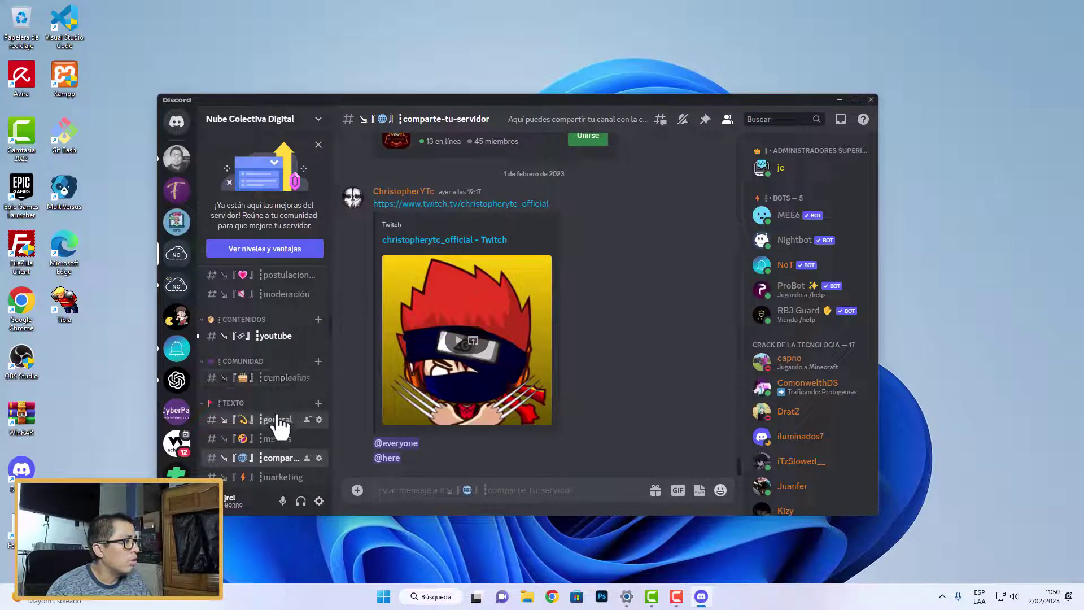
pyautogui.click(277, 419)
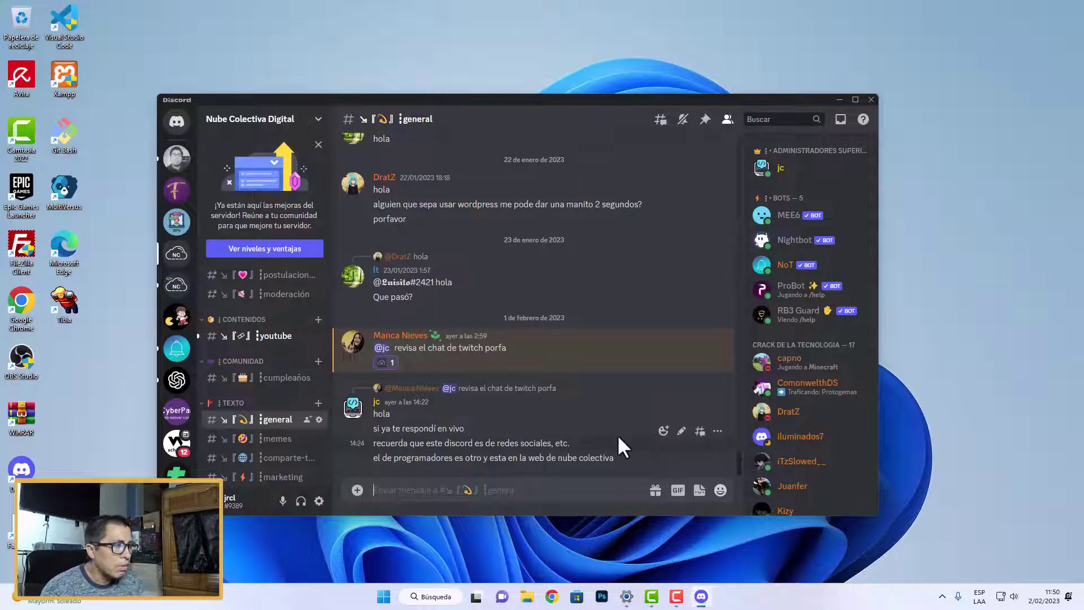
# Step: Review the older messages in the general channel back to December 2022 and return to the newest ones
pyautogui.click(441, 495)
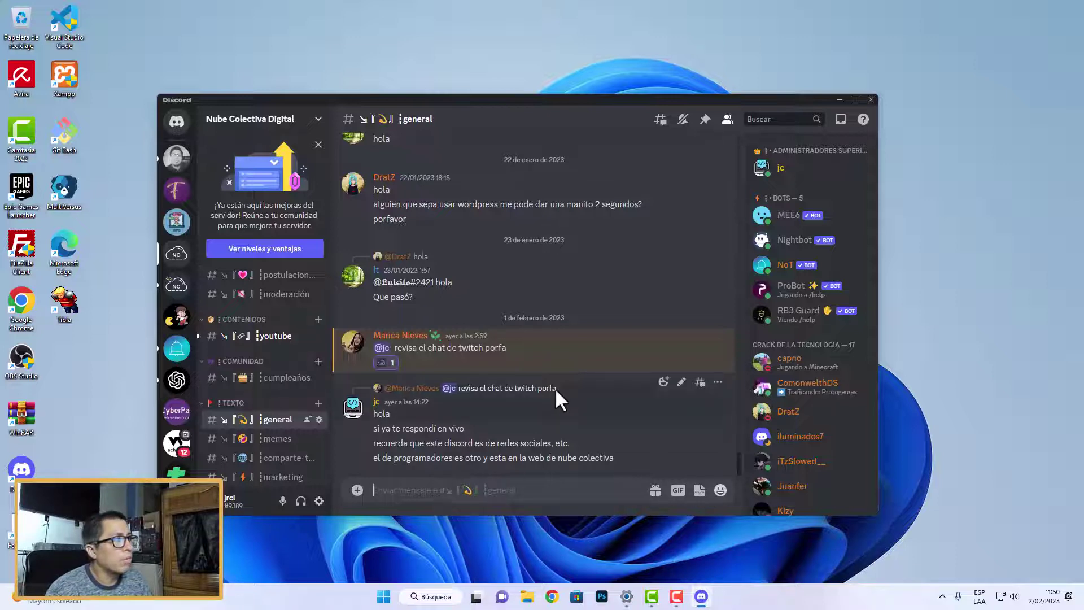
pyautogui.scroll(3, 621, 460)
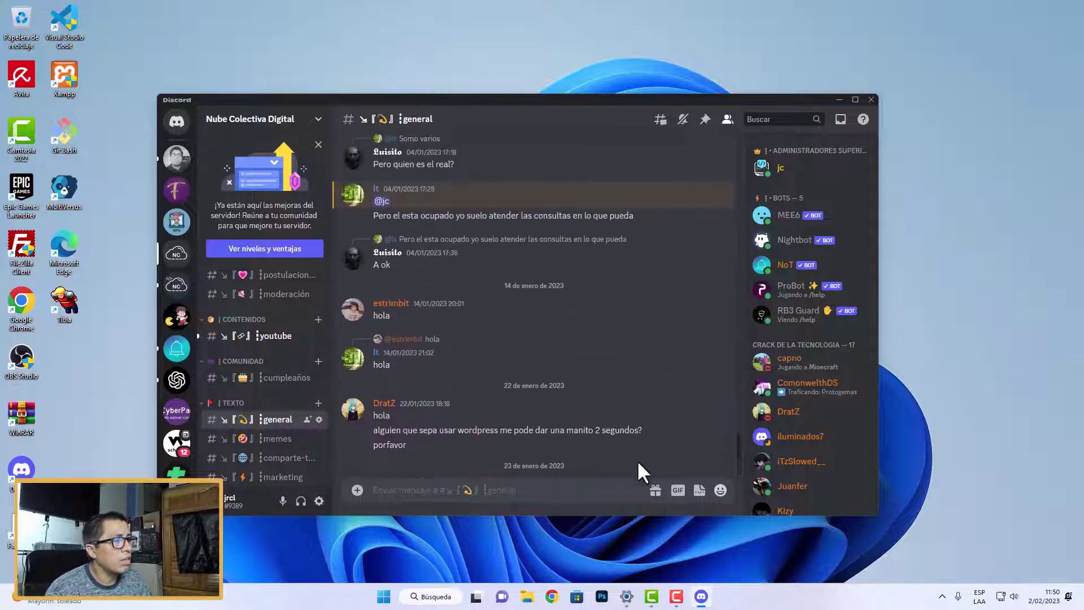
pyautogui.scroll(5, 734, 429)
pyautogui.scroll(4, 732, 390)
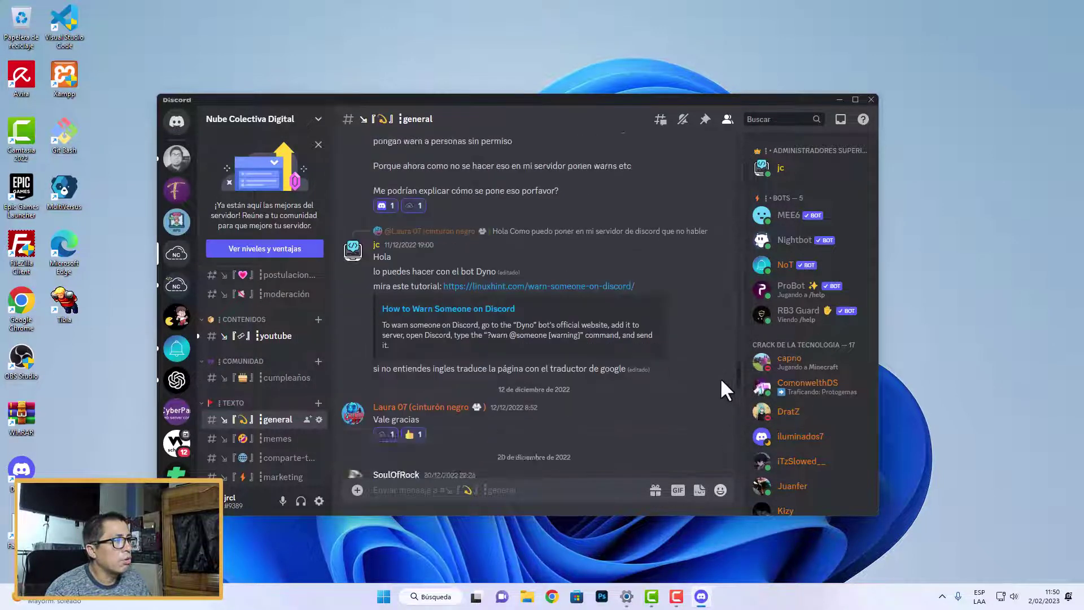
pyautogui.scroll(-5, 720, 377)
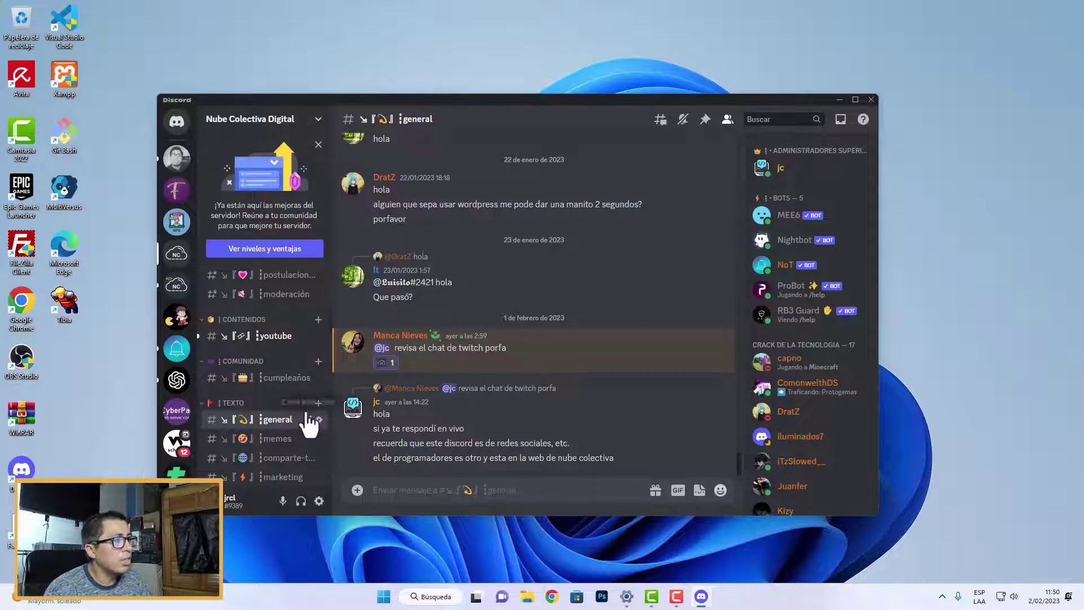
# Step: Open the comparte-tu-servidor channel and review its shared links and invitations back to November 2022, returning to the latest post
pyautogui.scroll(3, 309, 419)
pyautogui.scroll(-4, 308, 412)
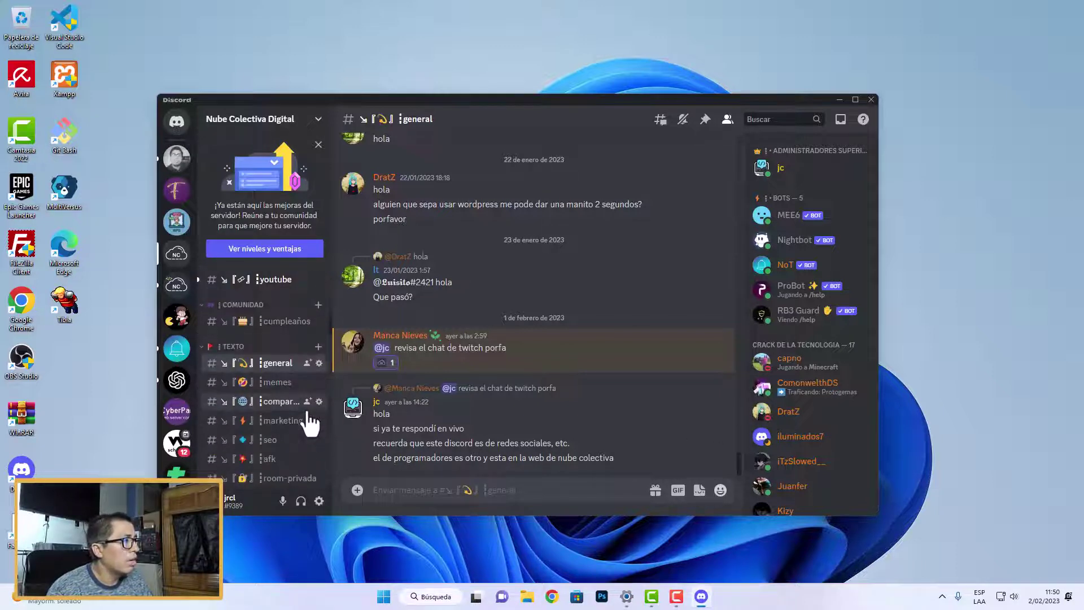
pyautogui.click(278, 403)
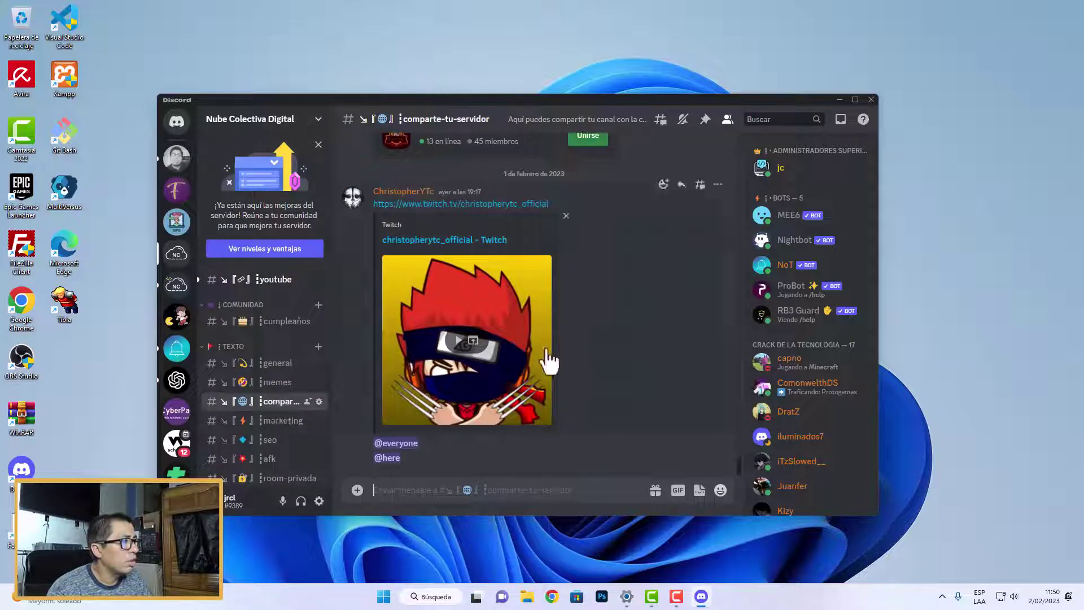
pyautogui.scroll(3, 619, 391)
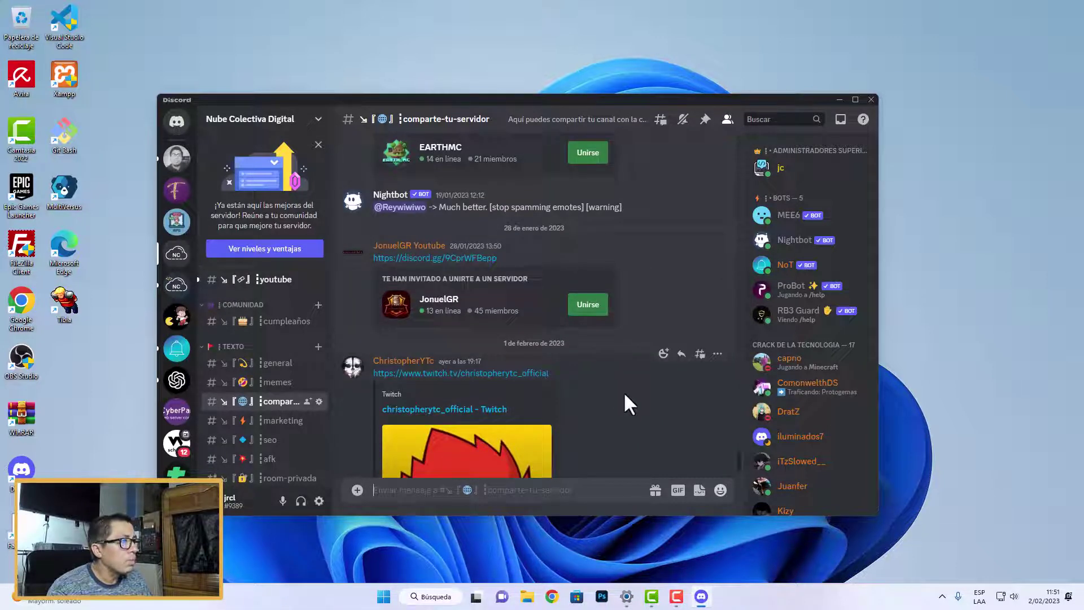
pyautogui.scroll(-1, 623, 392)
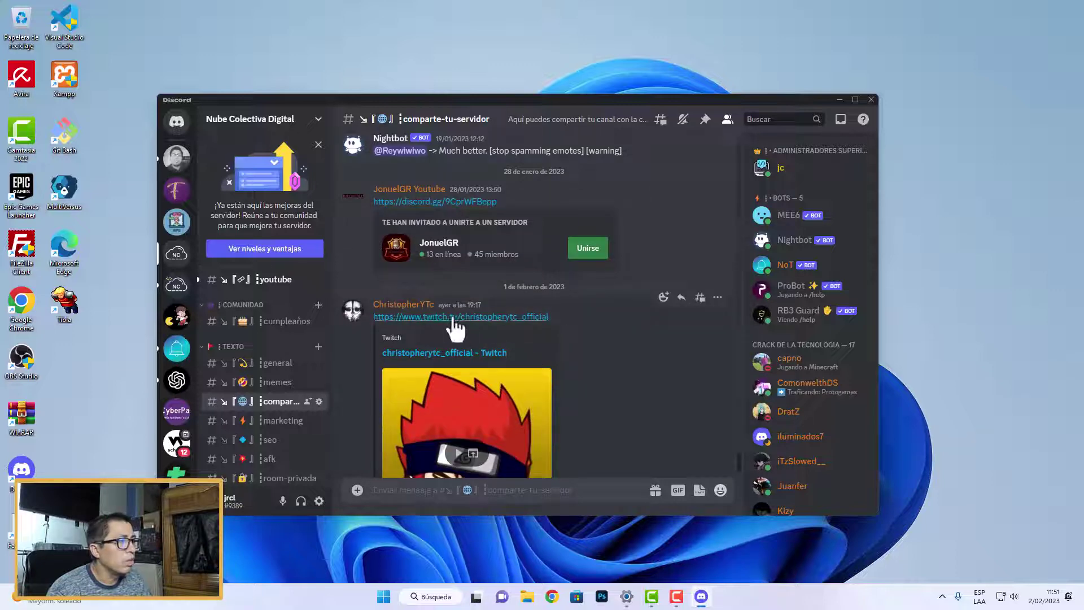
pyautogui.scroll(8, 563, 385)
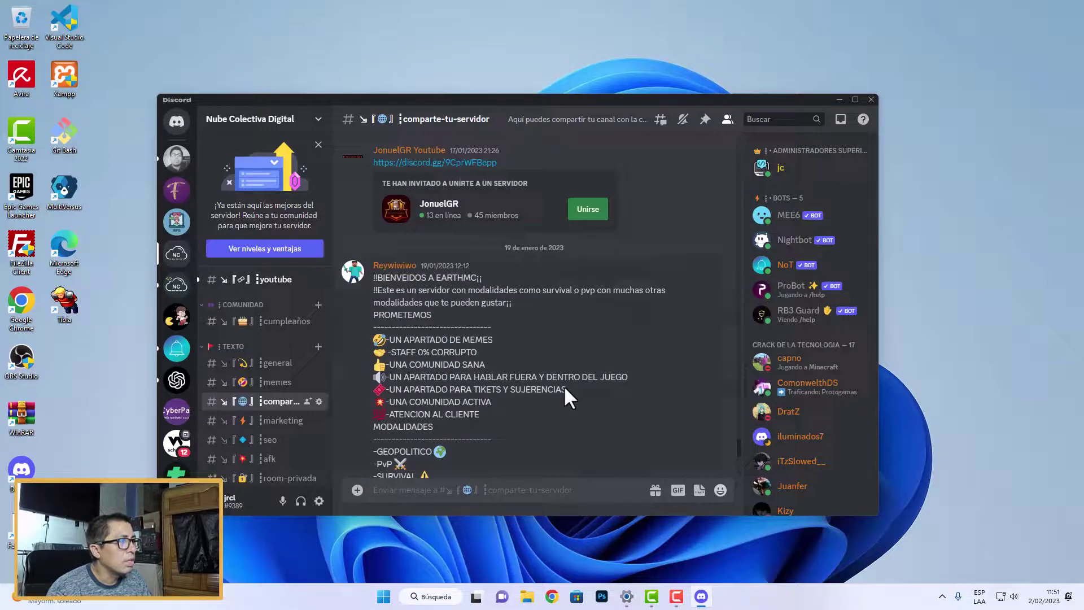
pyautogui.scroll(4, 565, 389)
pyautogui.scroll(4, 563, 385)
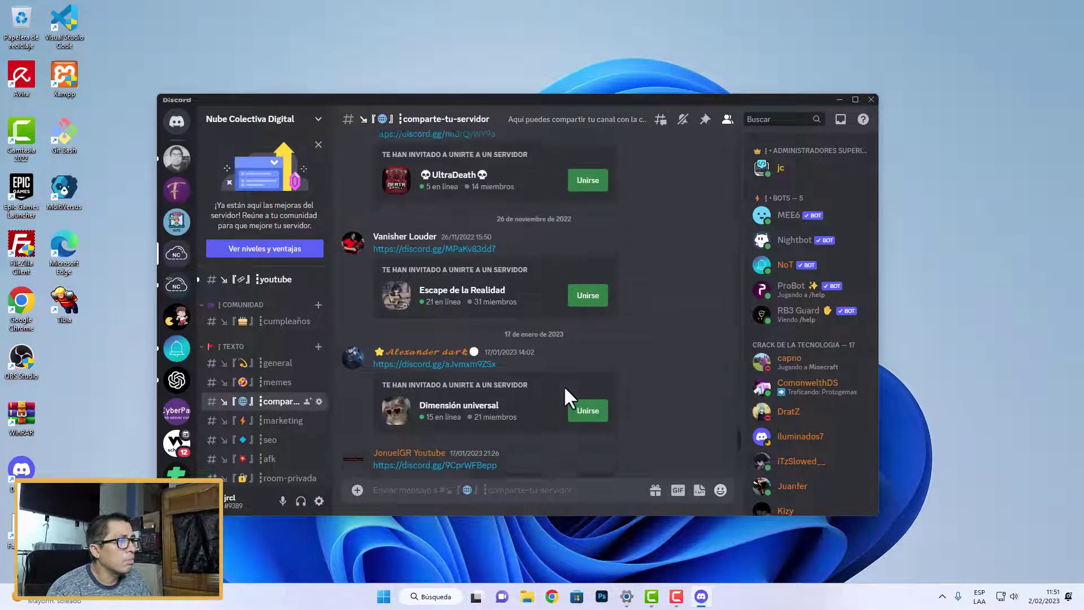
pyautogui.scroll(-9, 563, 385)
pyautogui.scroll(-10, 564, 385)
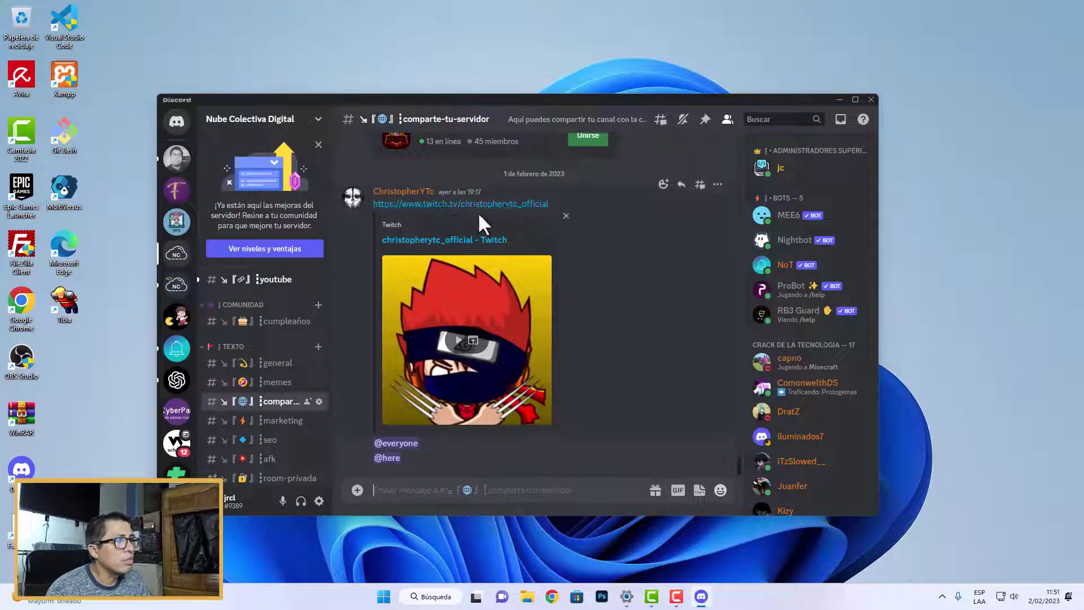
# Step: Revisit the general channel and switch back to the comparte-tu-servidor channel
pyautogui.click(271, 366)
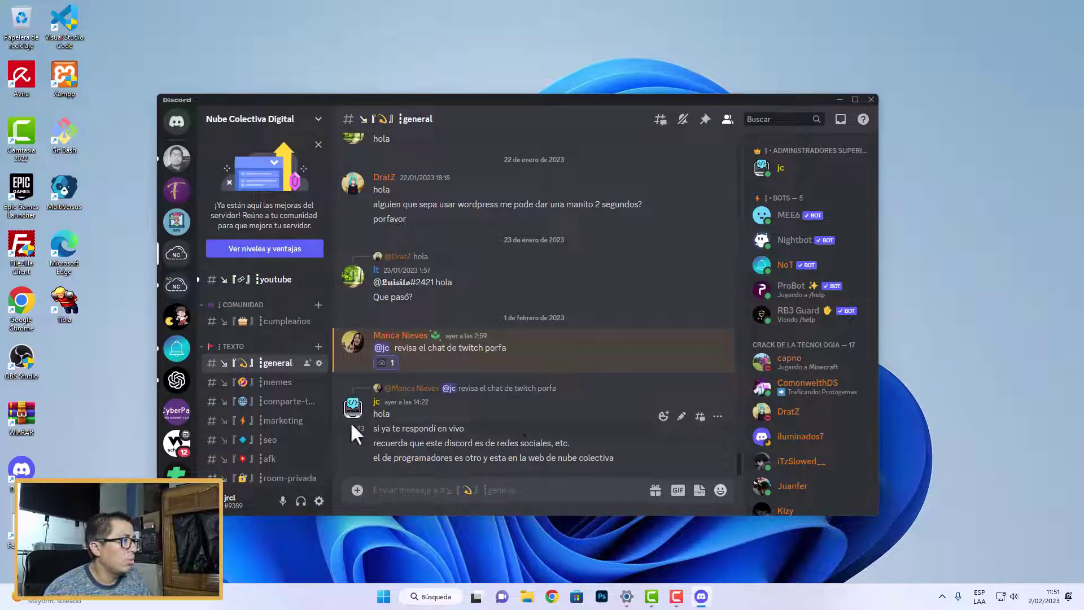
pyautogui.scroll(-2, 319, 424)
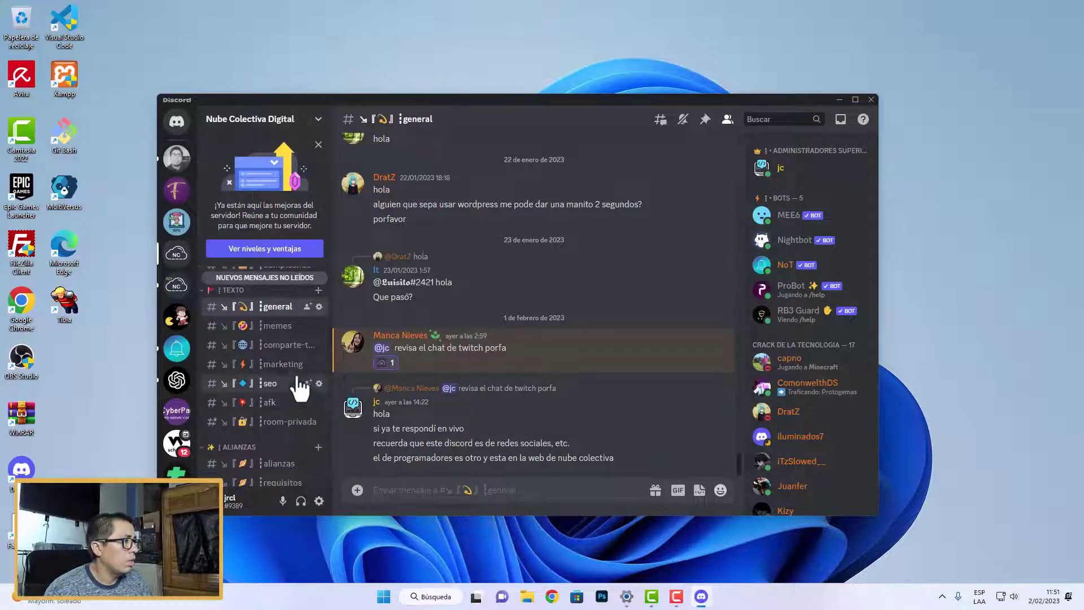
pyautogui.click(275, 326)
pyautogui.click(276, 343)
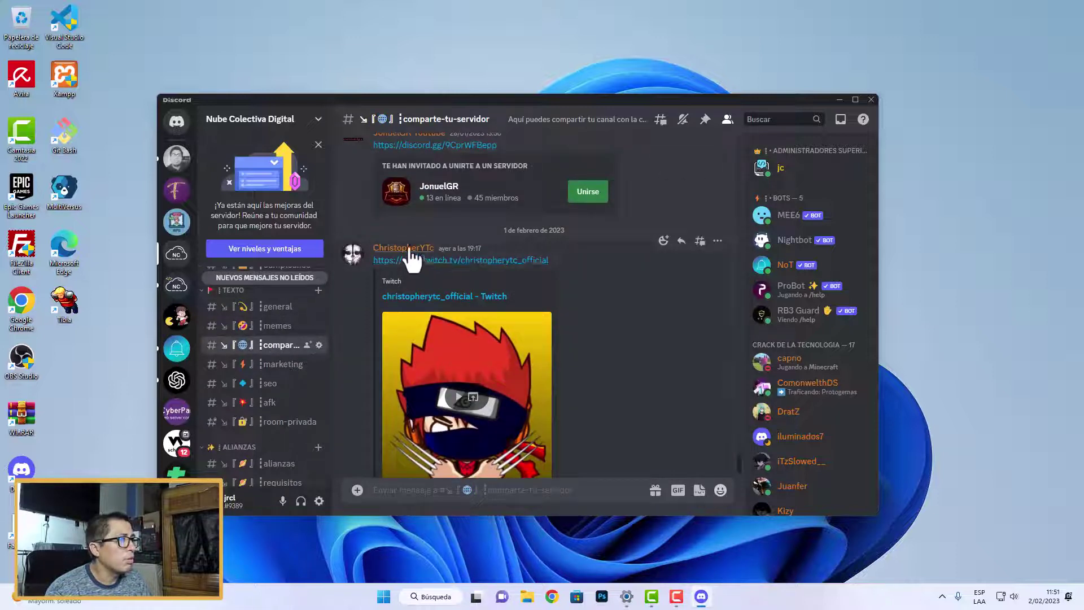
# Step: View the available actions for the author of the 1 February Twitch post and locate that member in the member list
pyautogui.rightClick(411, 249)
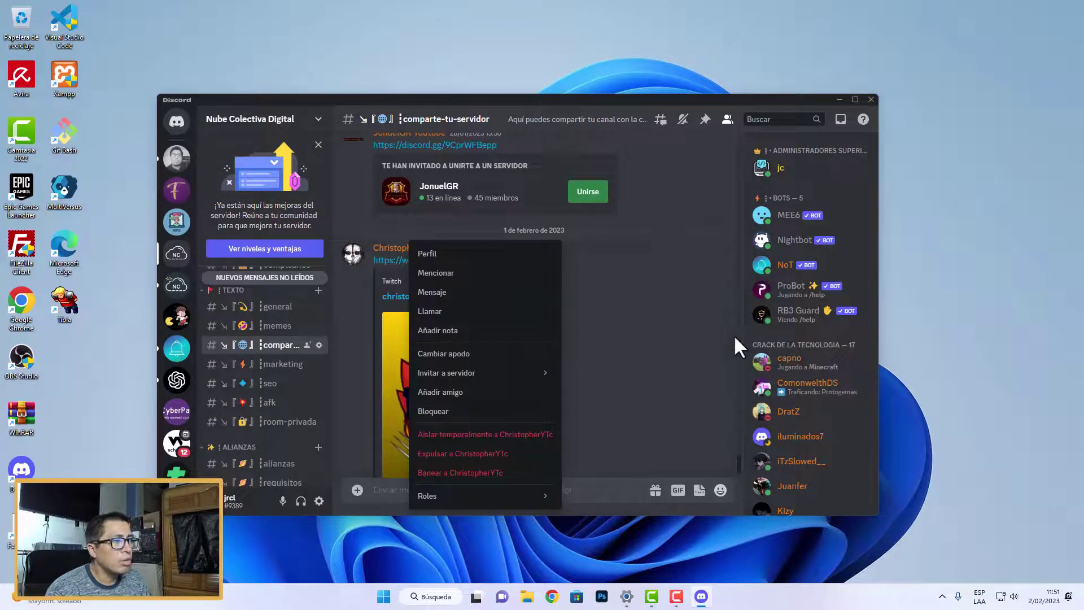
pyautogui.click(675, 304)
pyautogui.scroll(-10, 847, 397)
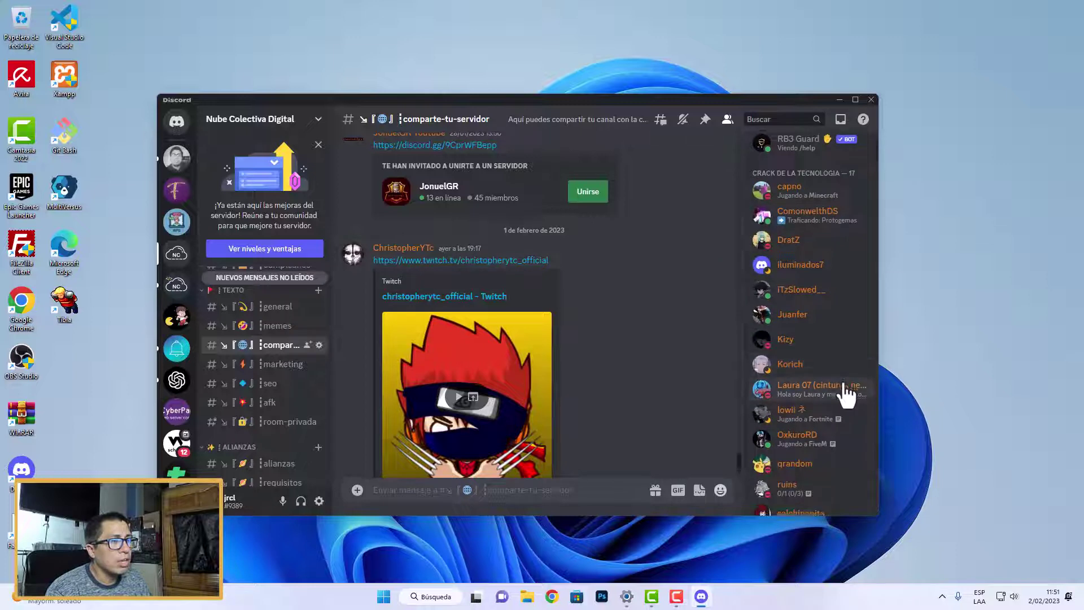
pyautogui.scroll(-10, 853, 395)
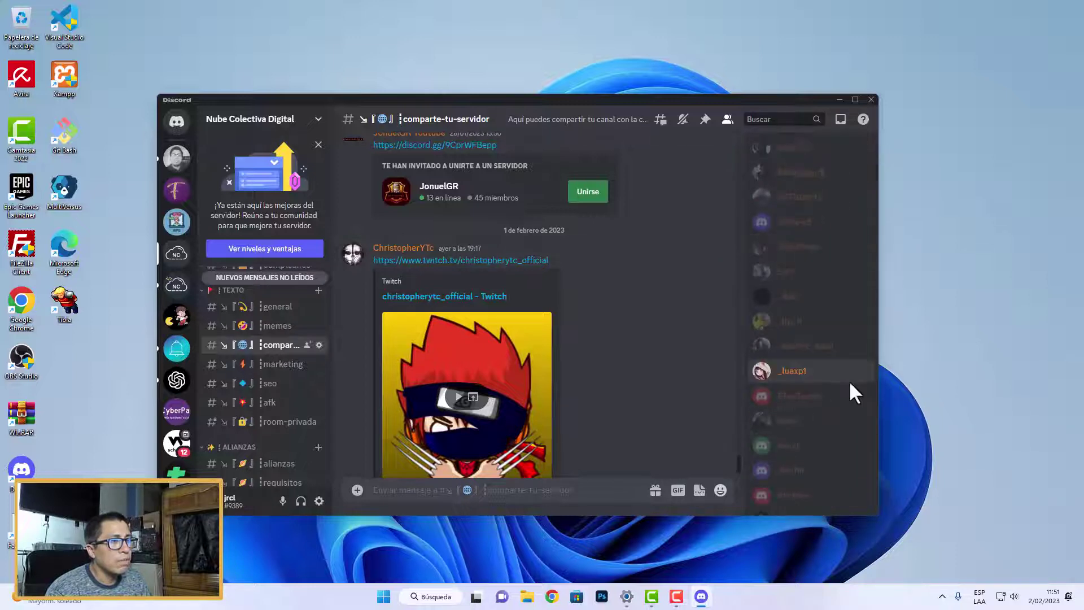
pyautogui.scroll(-10, 853, 396)
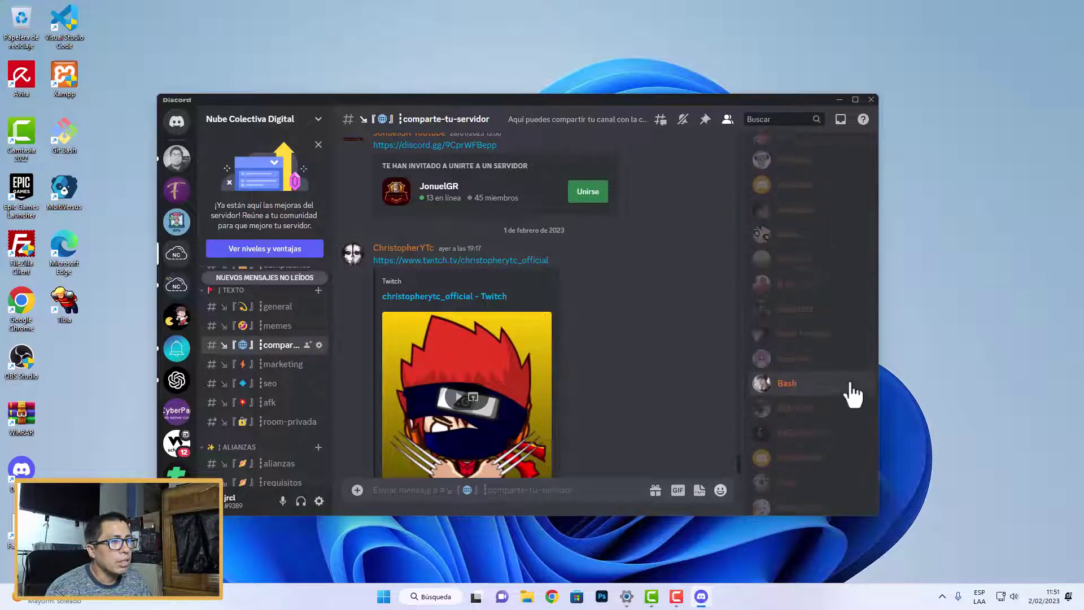
pyautogui.scroll(-4, 850, 390)
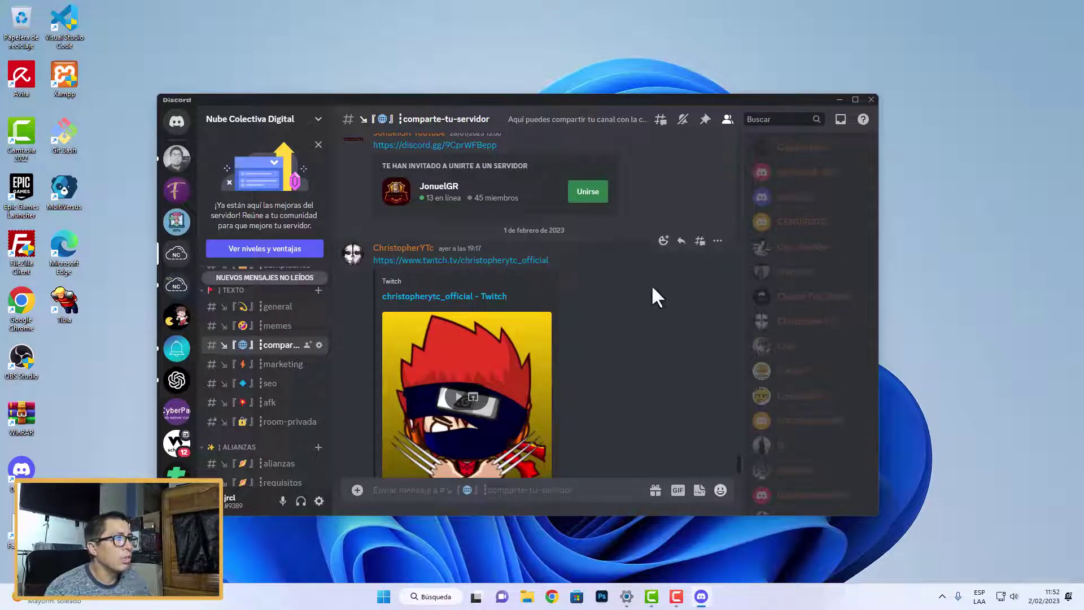
pyautogui.scroll(3, 706, 248)
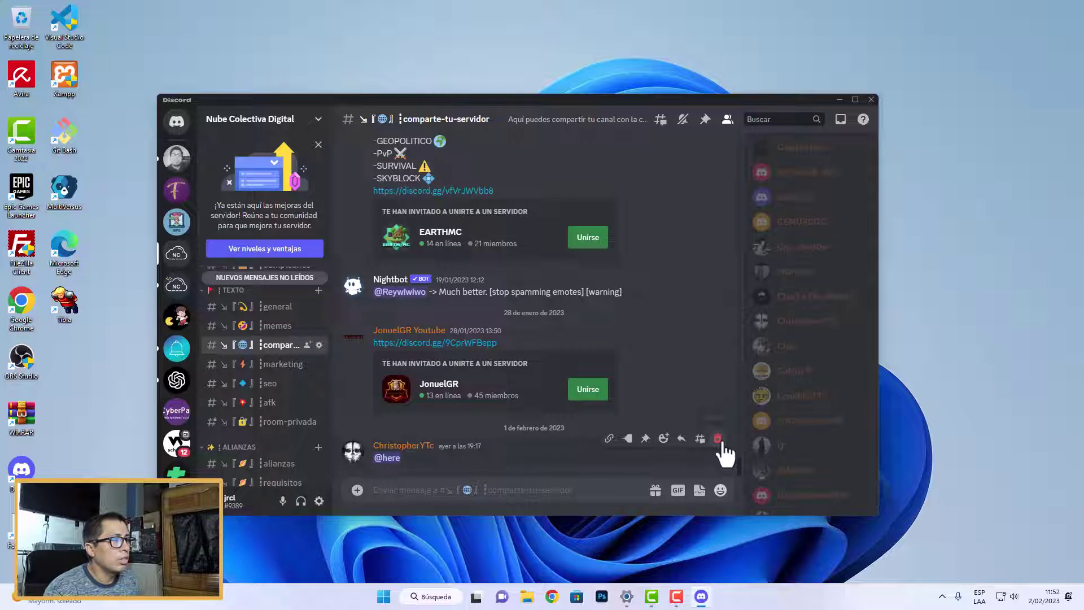
pyautogui.keyDown('shift'); pyautogui.click(717, 425); pyautogui.keyUp('shift')
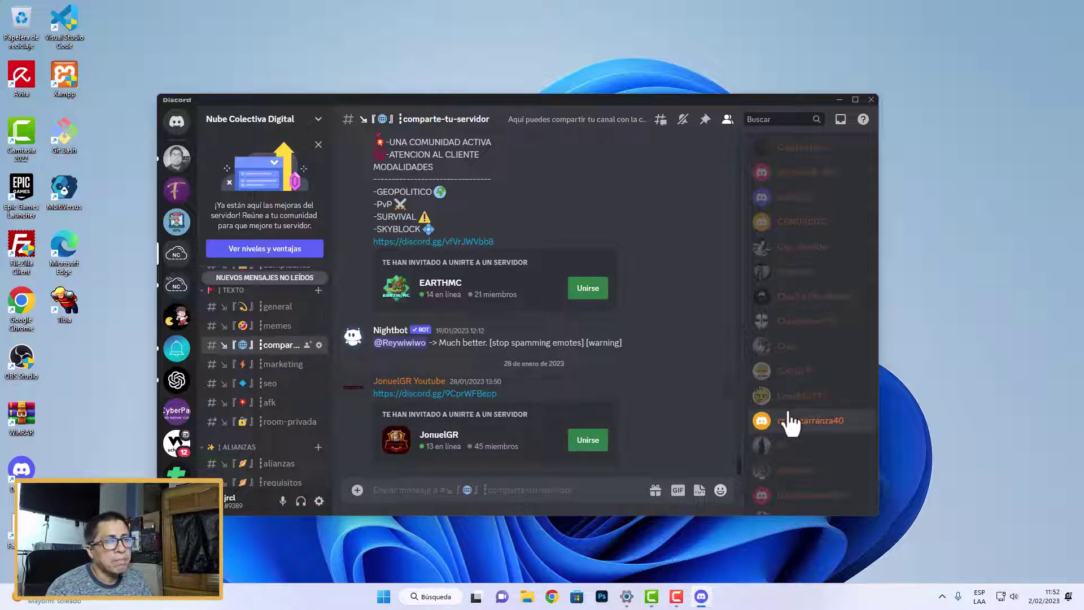
# Step: Open the timeout dialog for the member who posted the Twitch link, consult its Time Out FAQ in the browser and return to Discord
pyautogui.rightClick(804, 331)
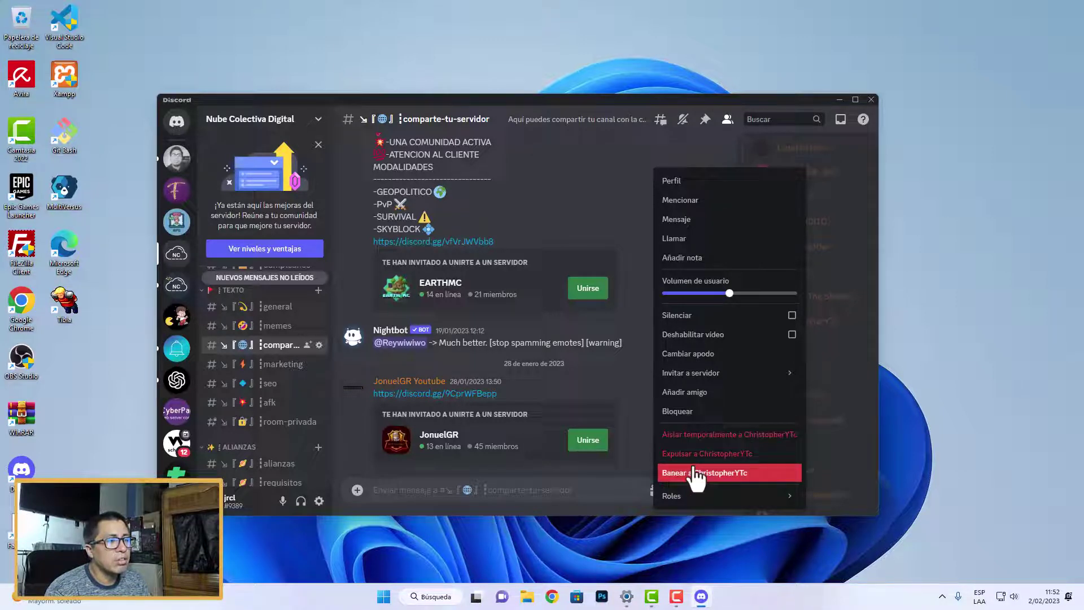
pyautogui.click(697, 441)
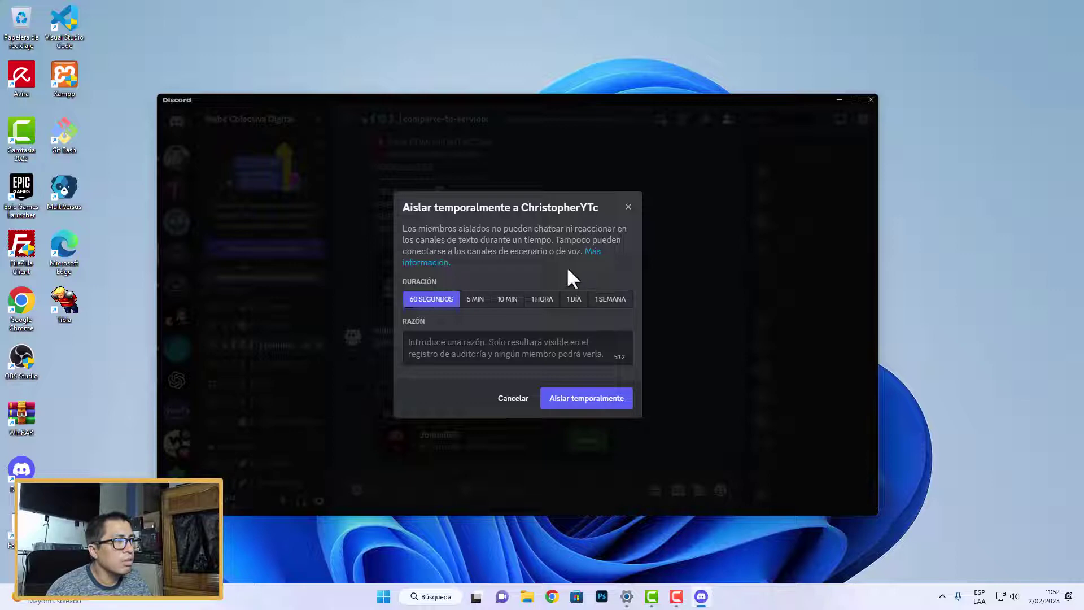
pyautogui.click(590, 254)
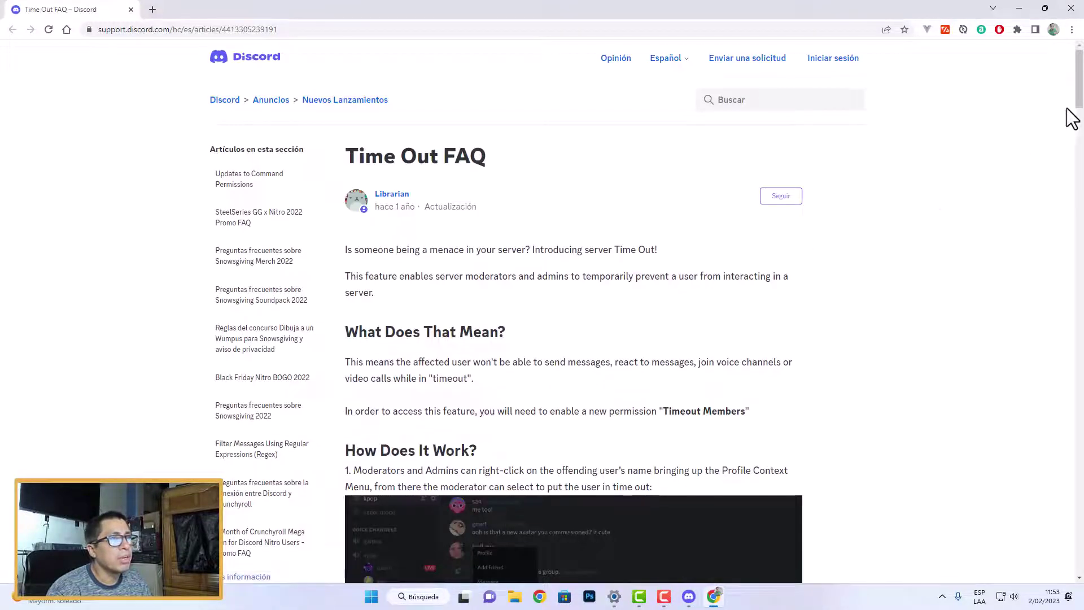
pyautogui.moveTo(1079, 93); pyautogui.dragTo(1074, 127)
pyautogui.click(1019, 8)
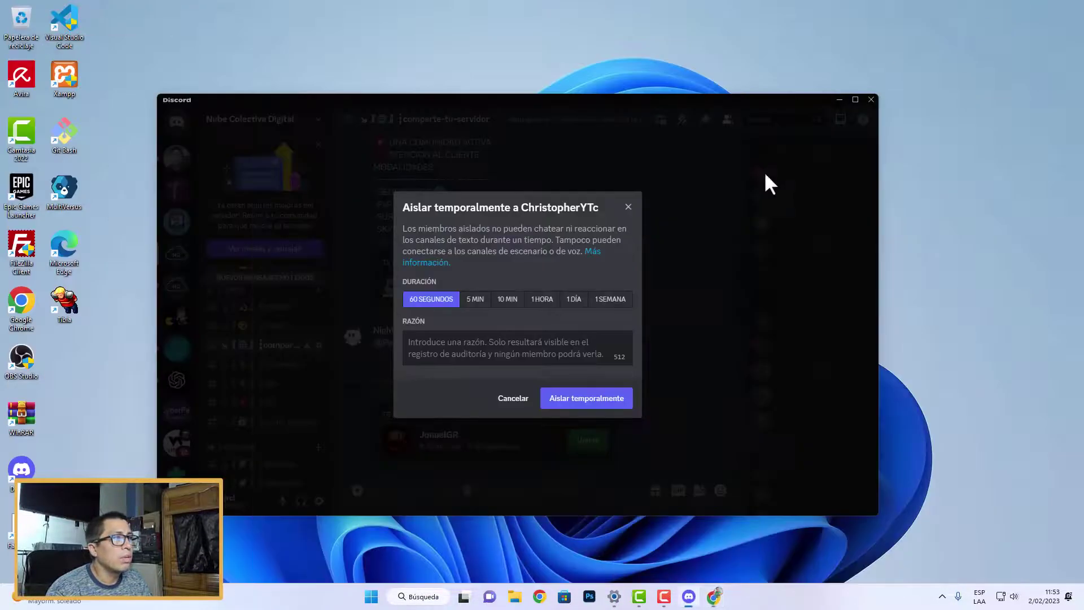
# Step: Try out the available timeout durations from 60 seconds to 1 week and set the duration to 1 day
pyautogui.click(603, 304)
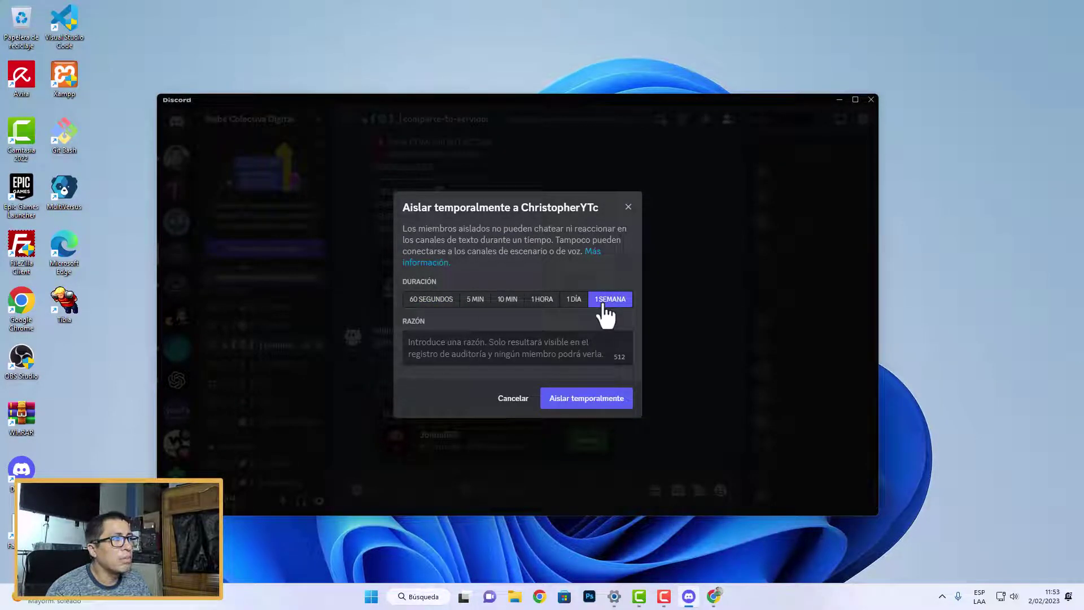
pyautogui.click(424, 303)
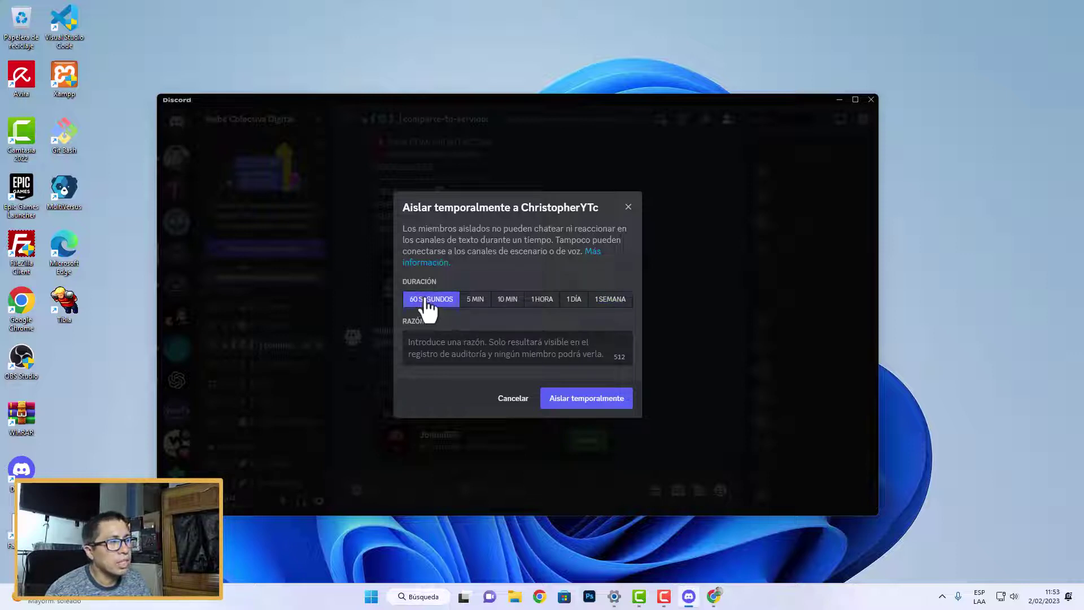
pyautogui.click(475, 305)
pyautogui.click(512, 305)
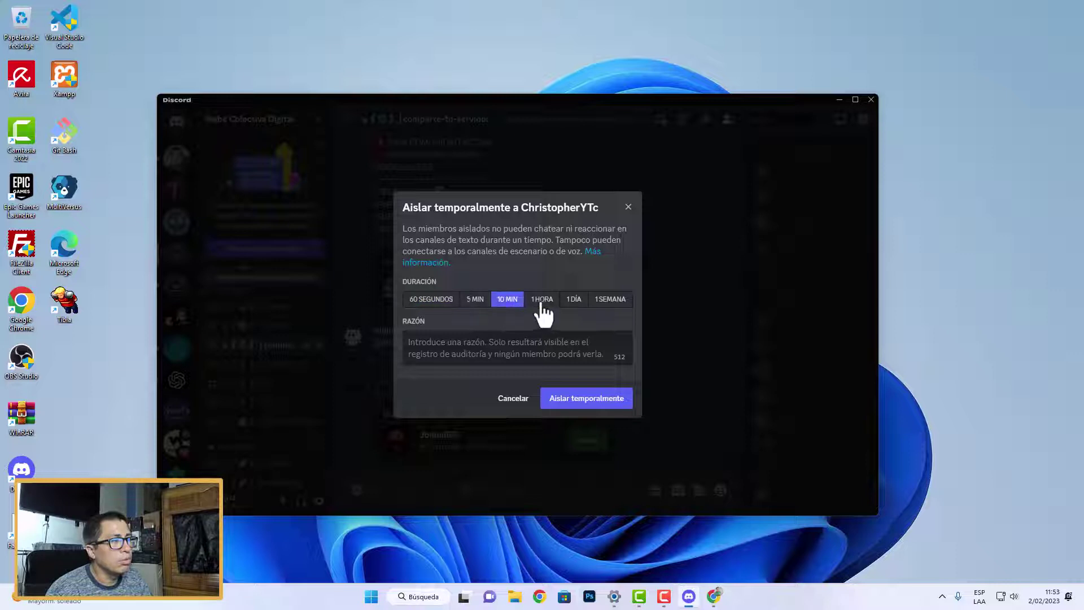
pyautogui.click(542, 304)
pyautogui.click(584, 305)
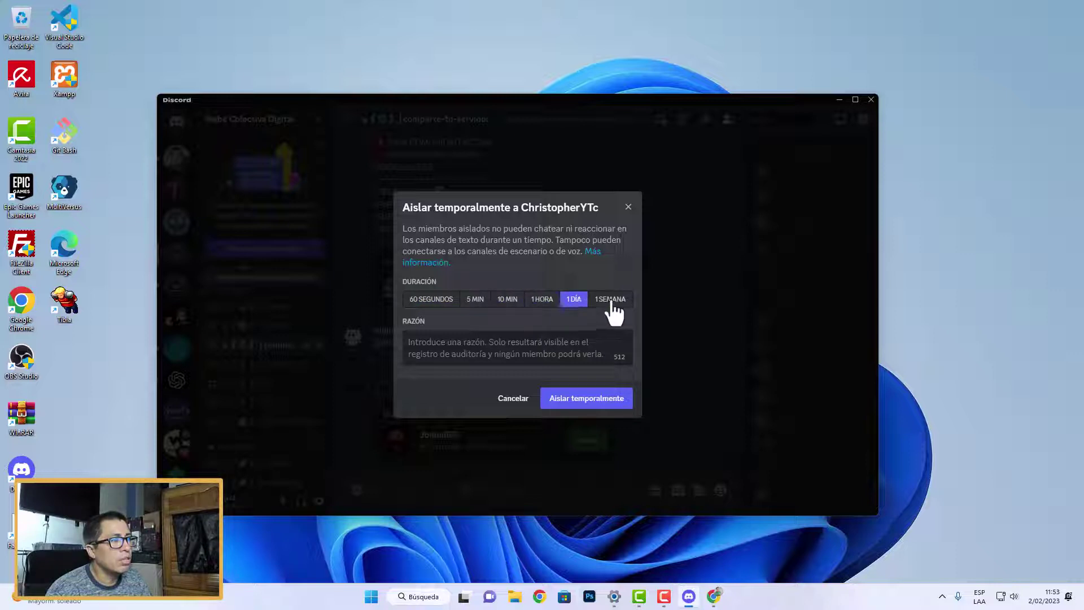
pyautogui.click(612, 305)
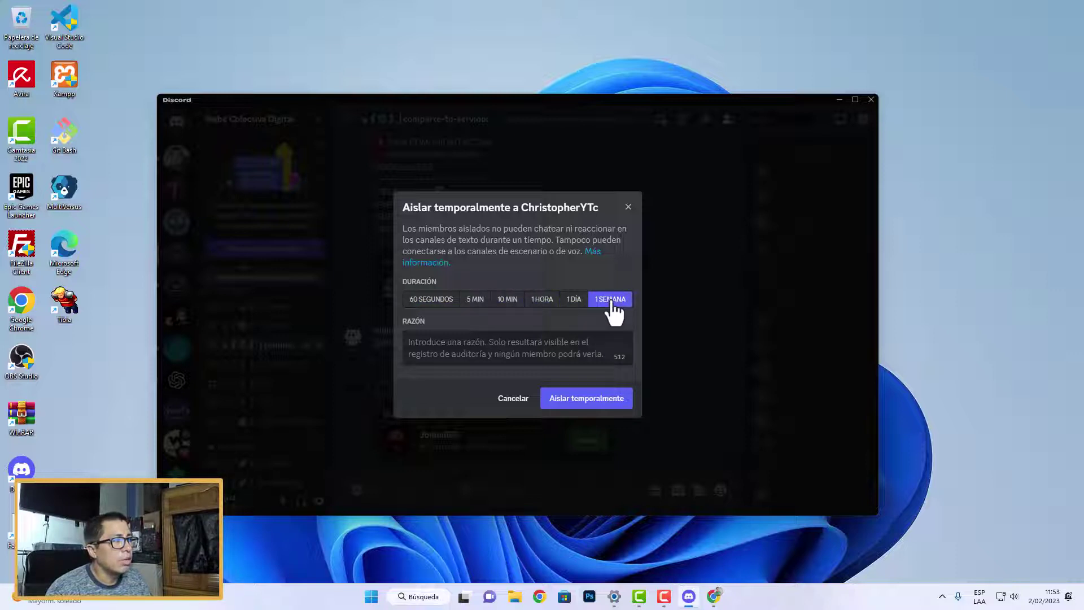
pyautogui.click(573, 300)
# Step: Enter the reason "Publicar canal de Twitch sin autorización !" and apply the timeout to the member
pyautogui.click(550, 352)
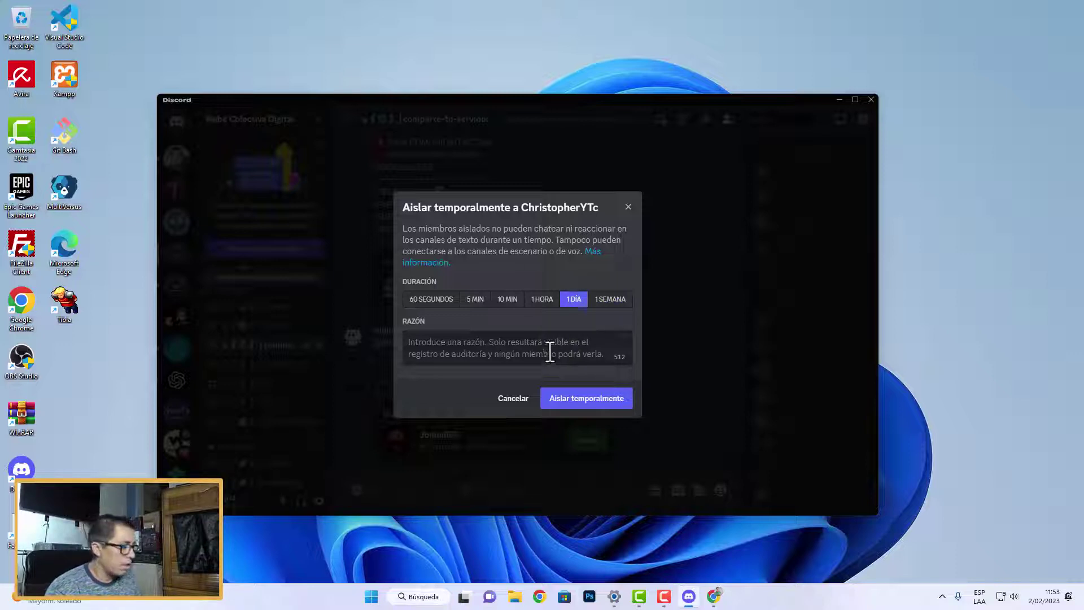
pyautogui.write('Publicar')
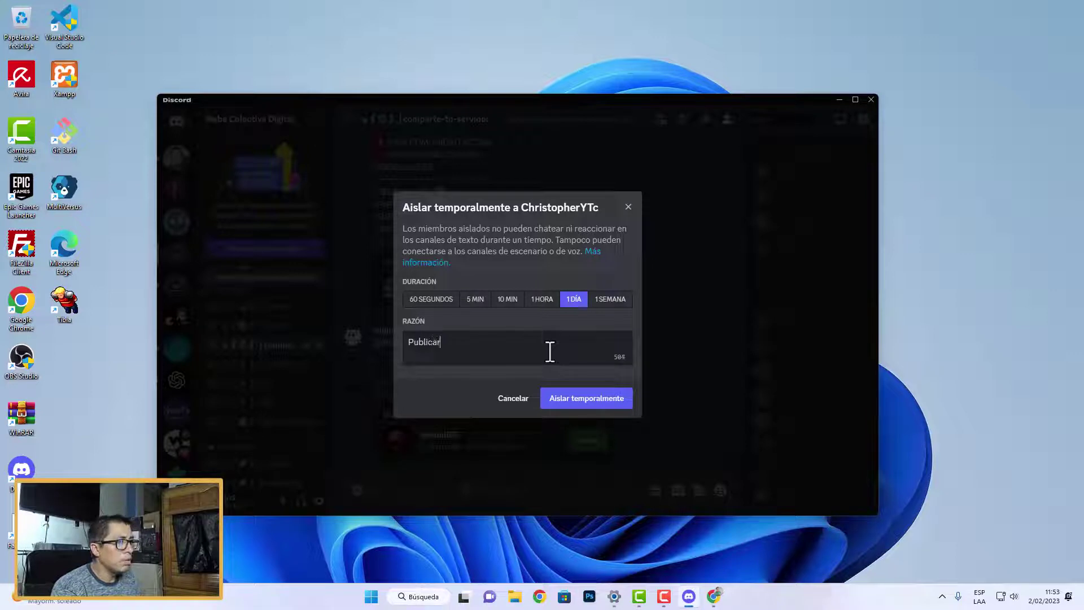
pyautogui.write(' can')
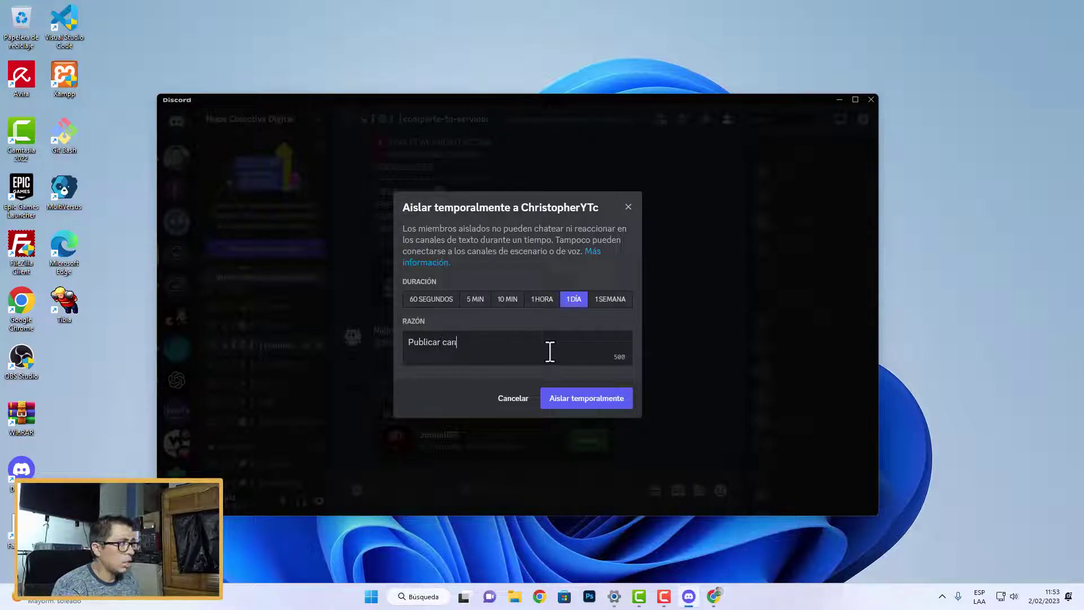
pyautogui.write('al de Twitch')
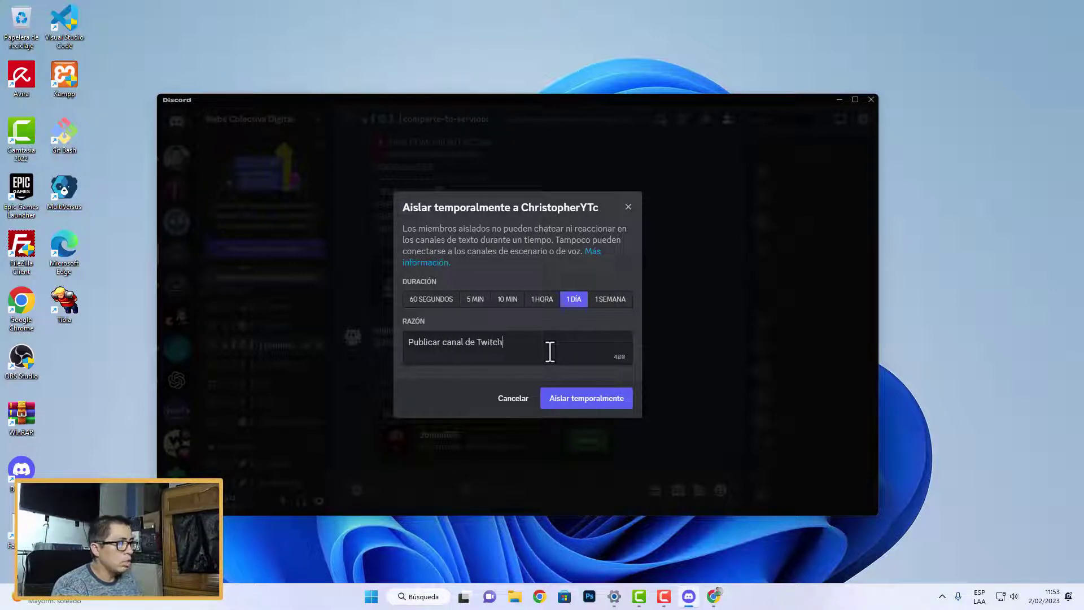
pyautogui.write(' si')
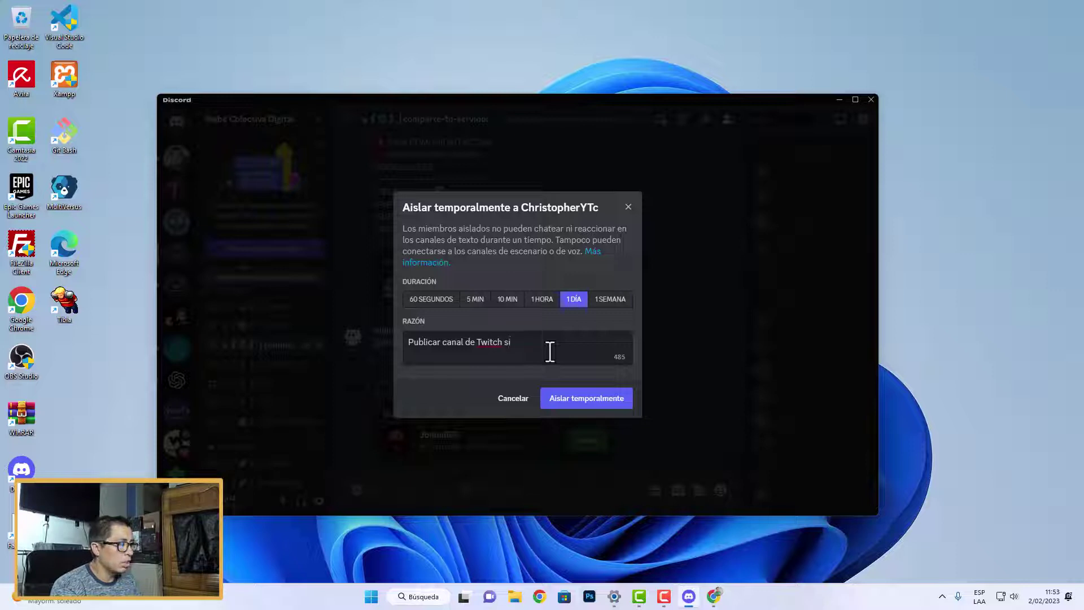
pyautogui.write('n auto')
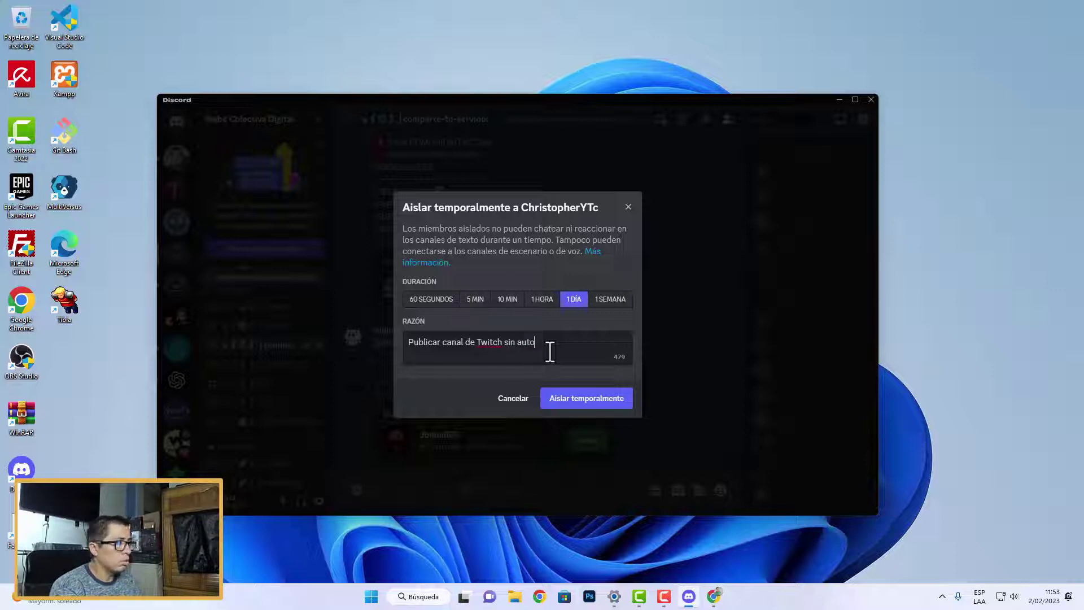
pyautogui.write('rización !')
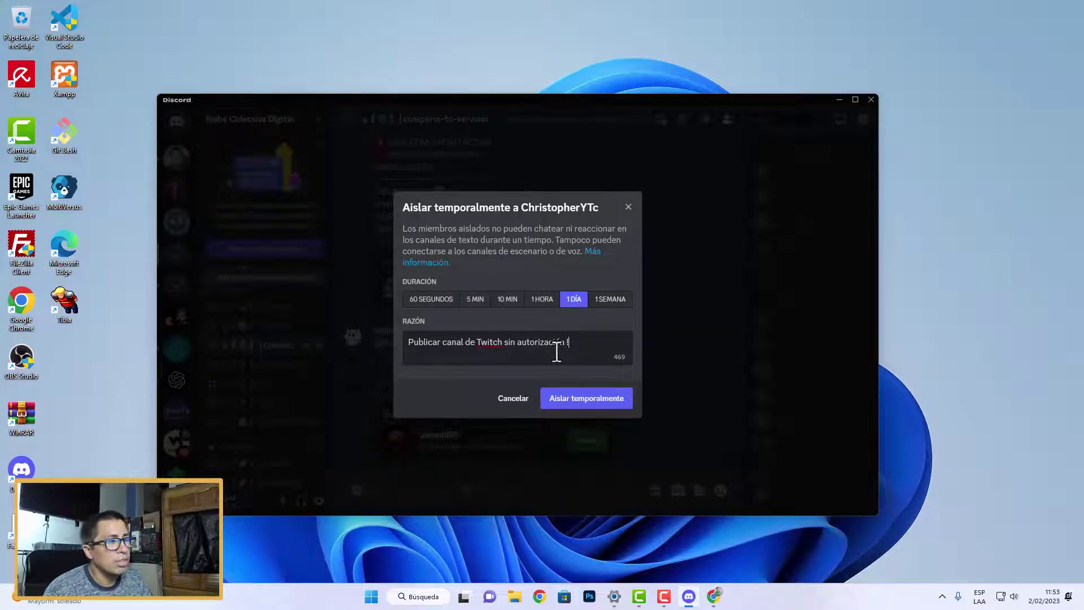
pyautogui.click(587, 399)
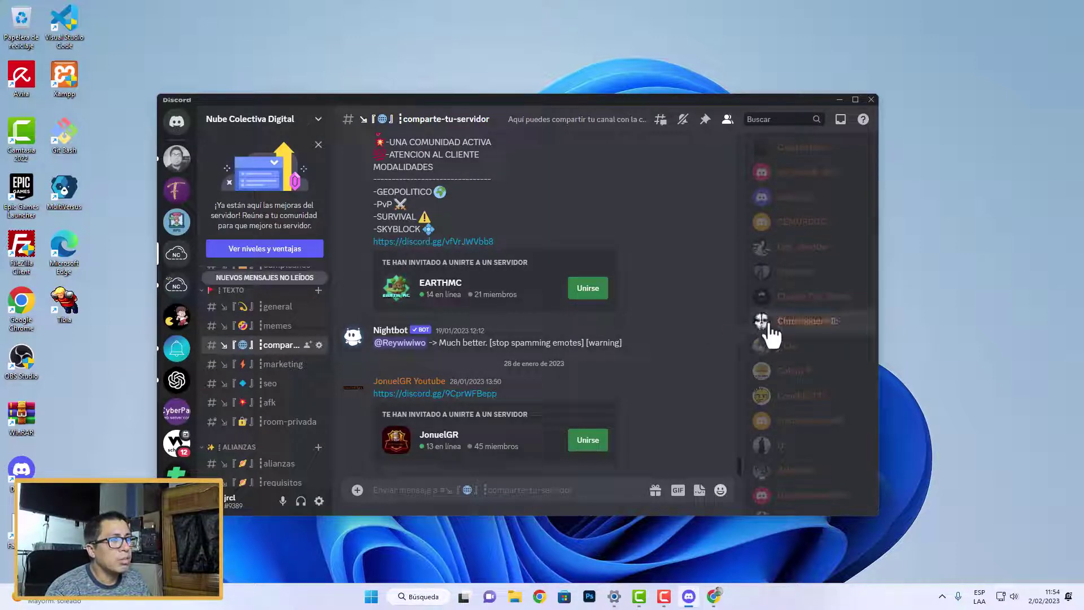
# Step: Remove the active timeout from the member who posted the Twitch link
pyautogui.rightClick(813, 329)
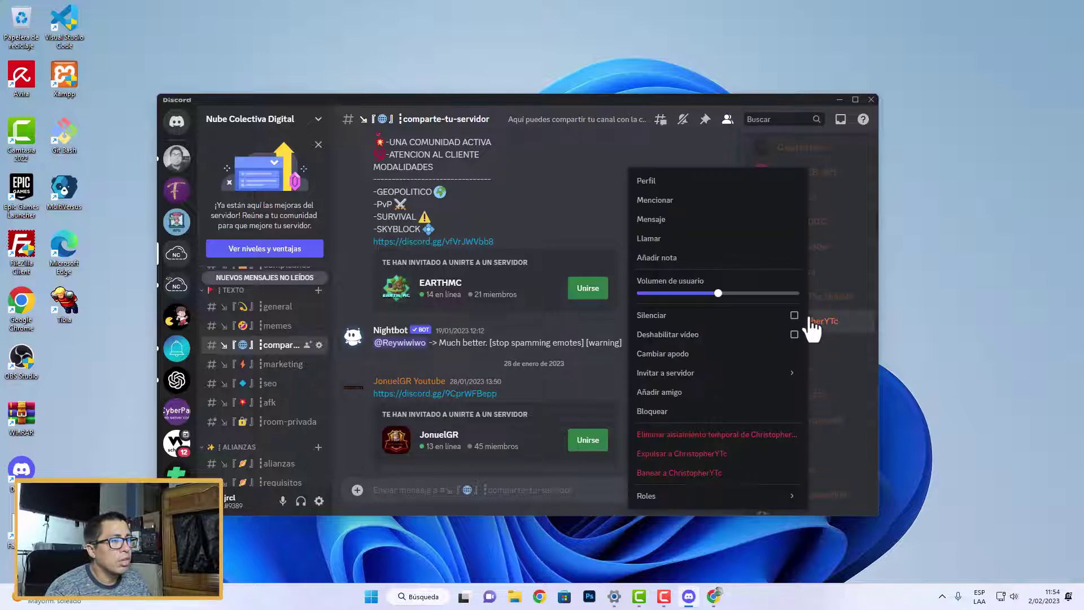
pyautogui.click(675, 438)
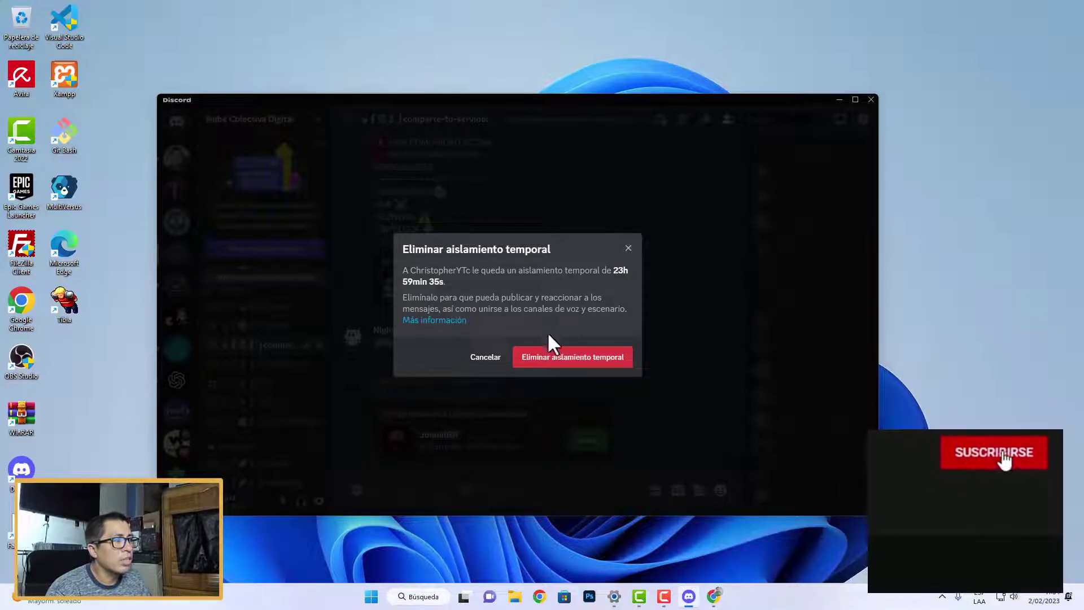
pyautogui.click(581, 361)
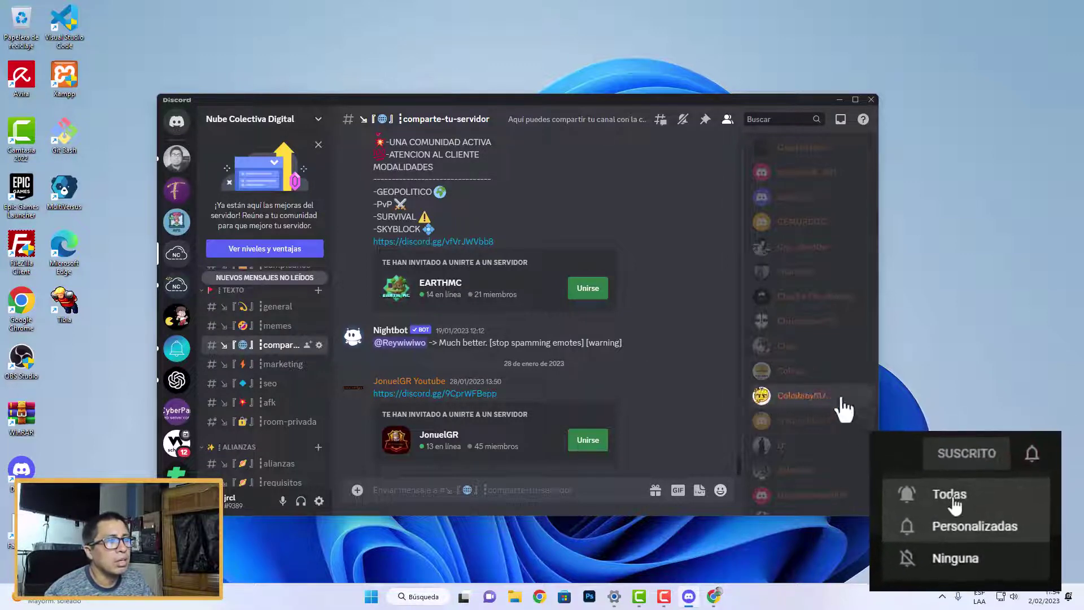
# Step: Time the same member out again for 1 day with the reason "Publicar Twitch sin Autorización !"
pyautogui.rightClick(814, 328)
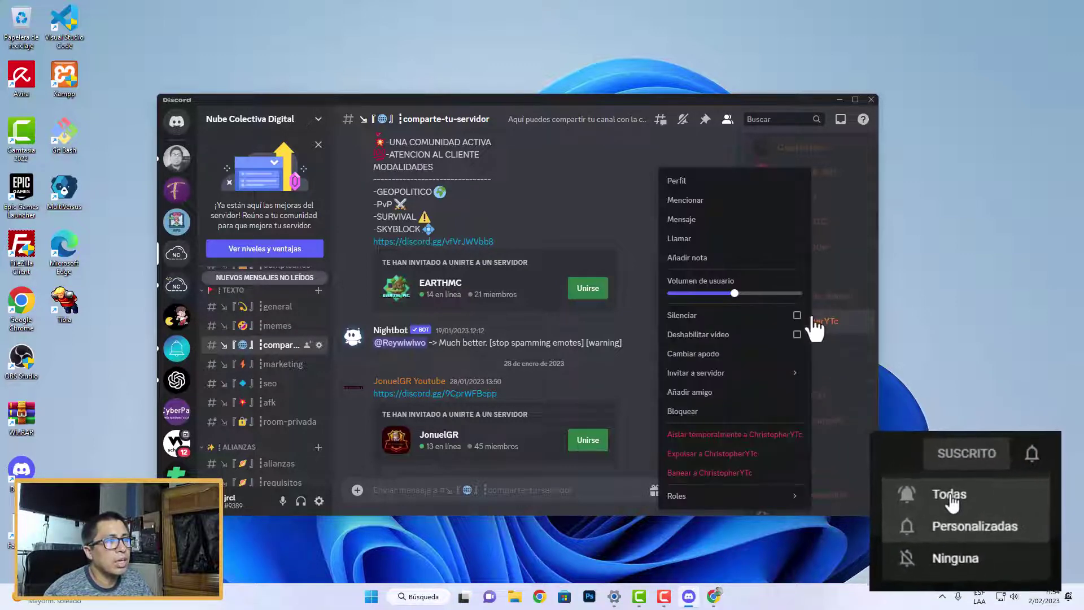
pyautogui.click(733, 439)
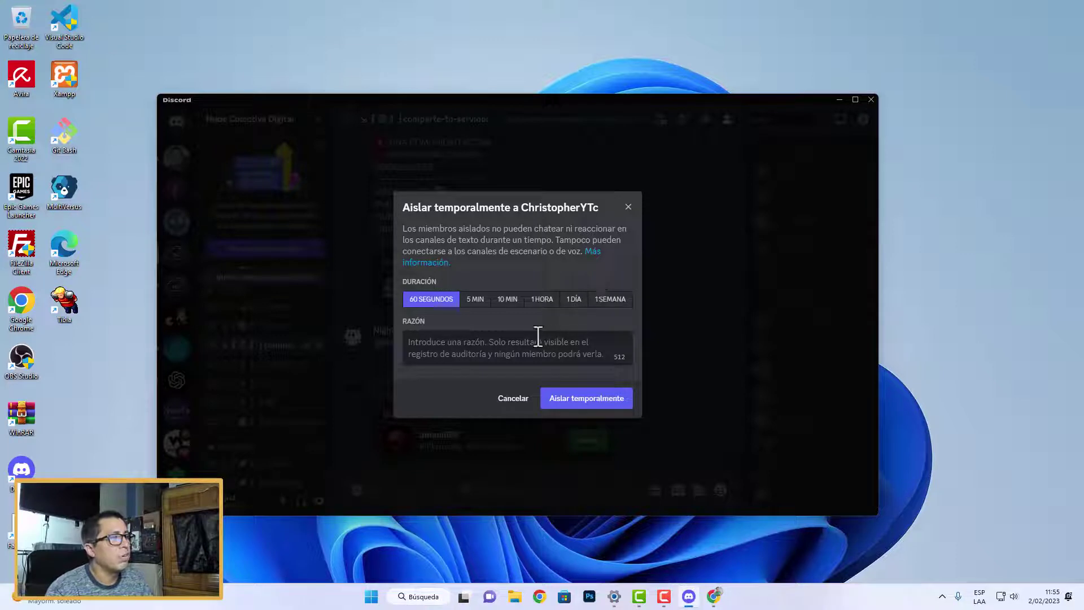
pyautogui.click(572, 305)
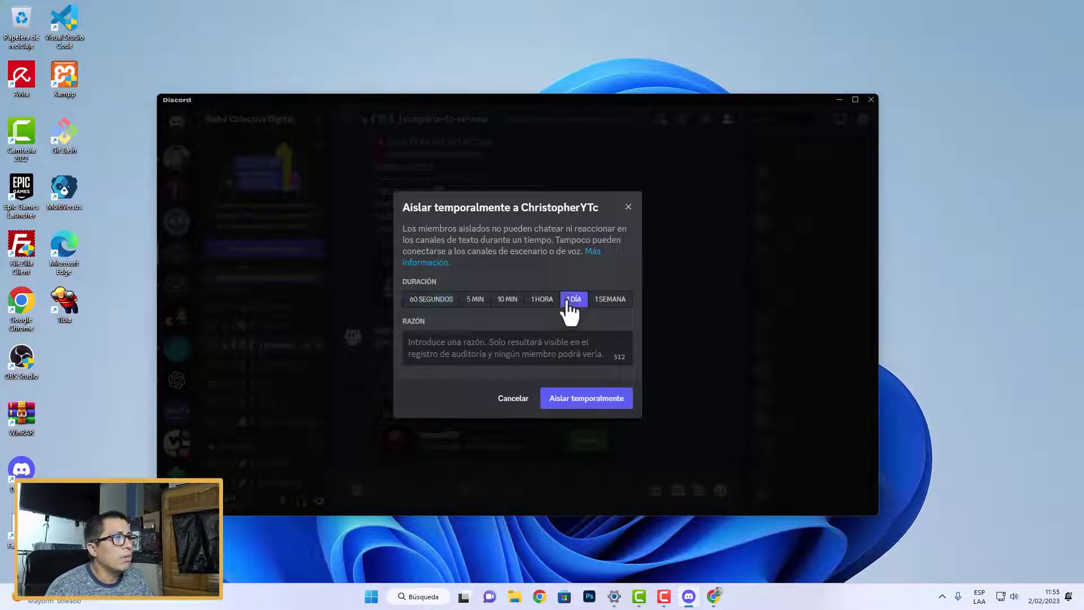
pyautogui.click(538, 347)
pyautogui.write('Publ')
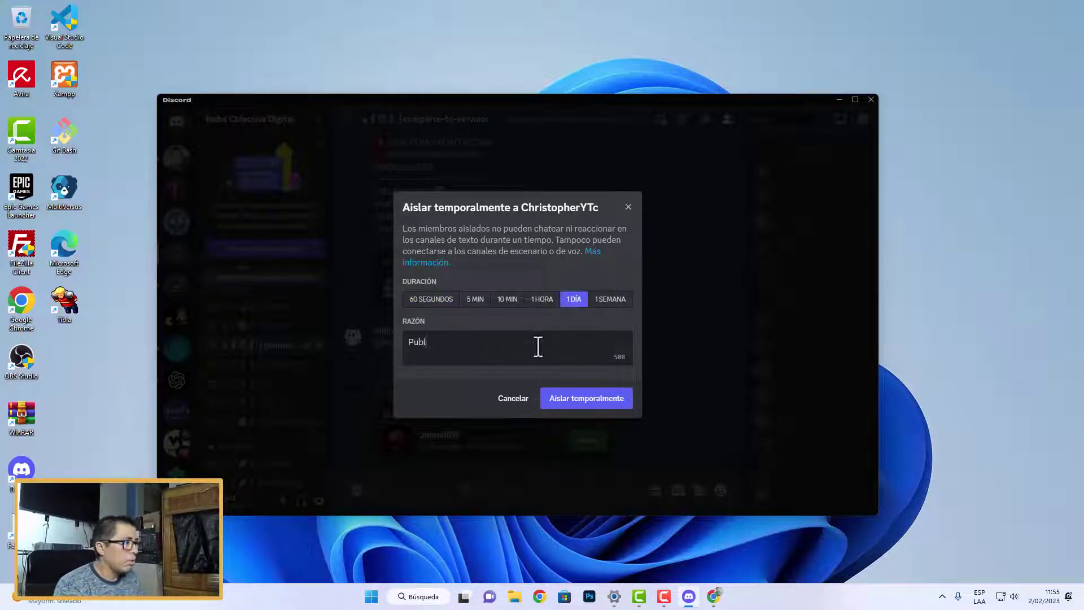
pyautogui.write('icar Twitch')
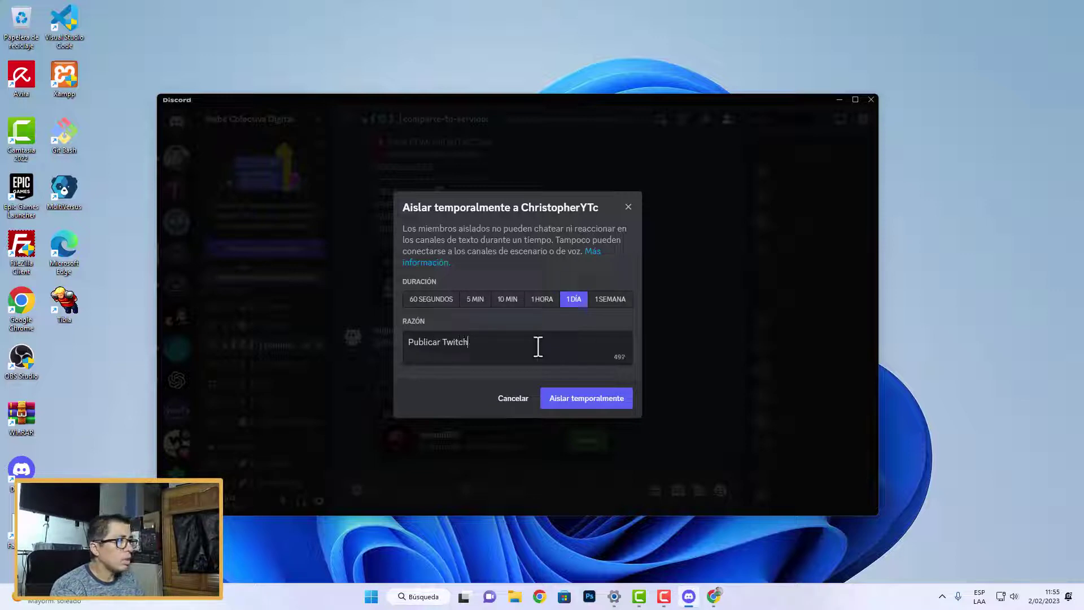
pyautogui.write(' sin A')
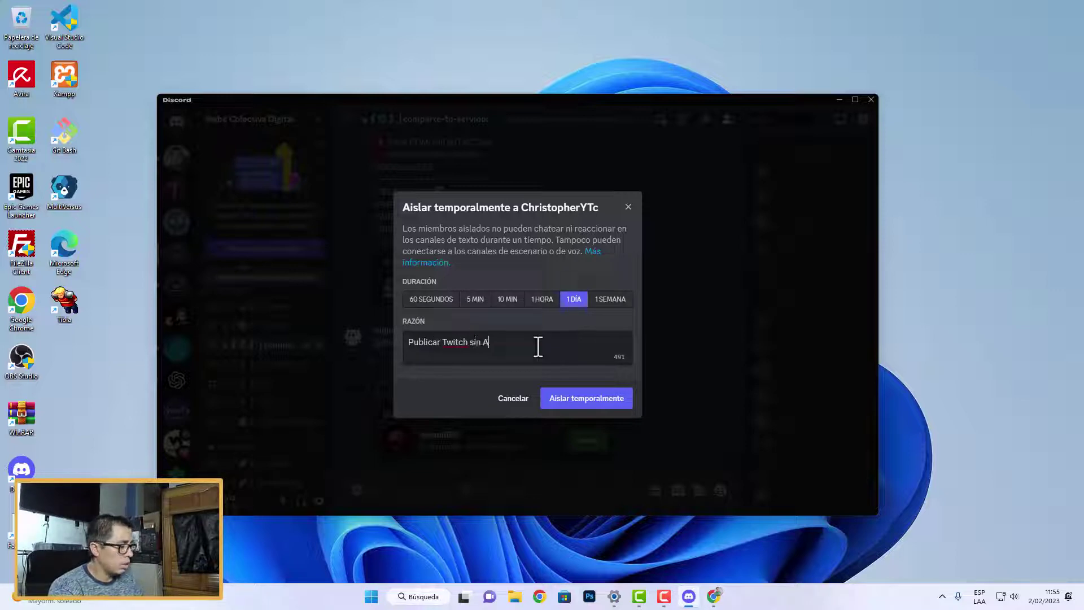
pyautogui.write('utorización !')
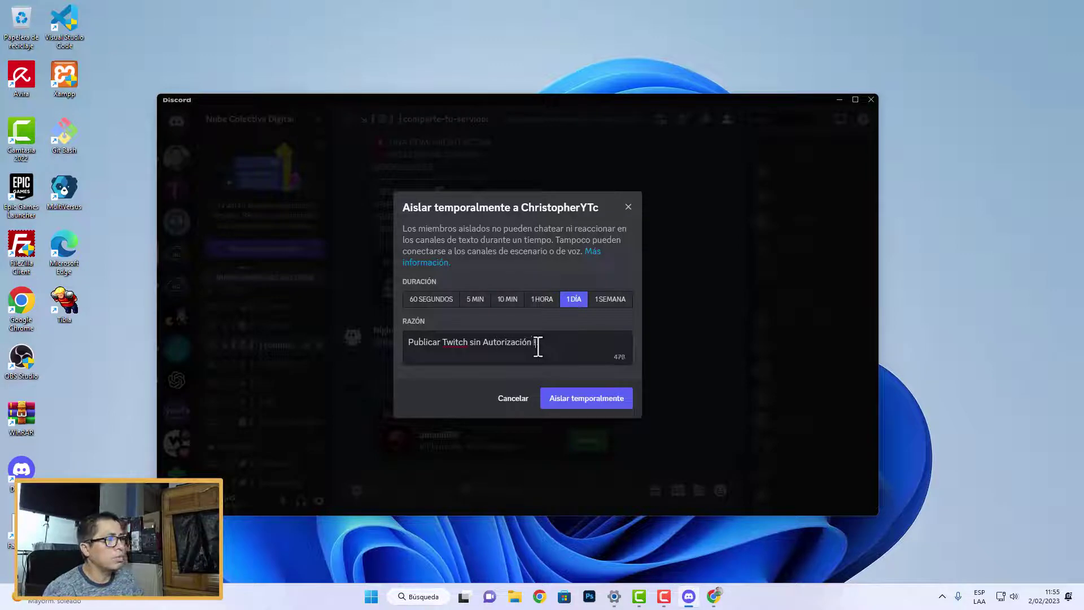
pyautogui.click(599, 402)
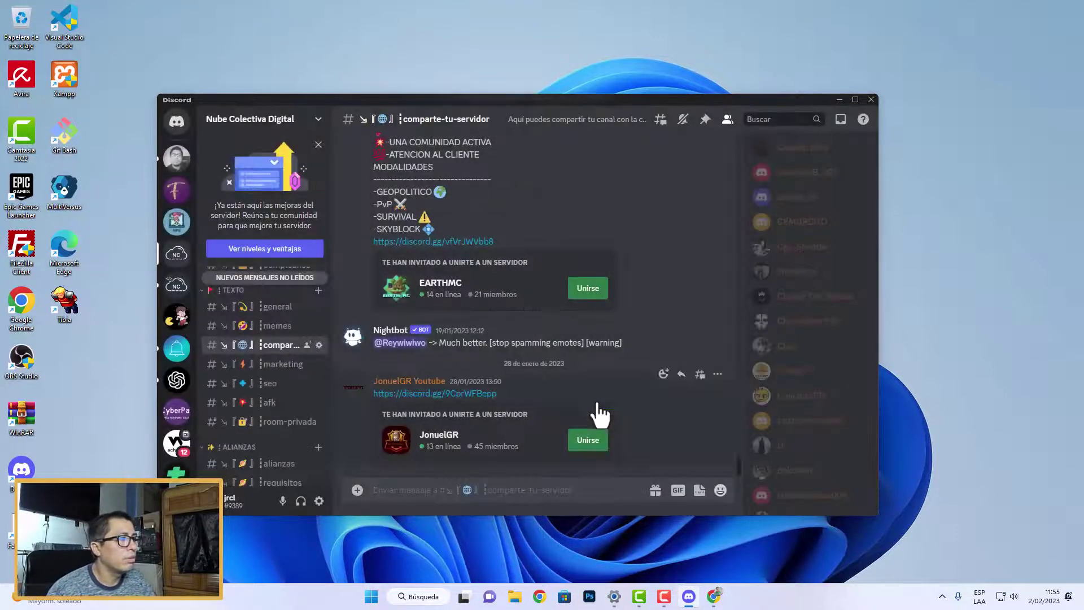